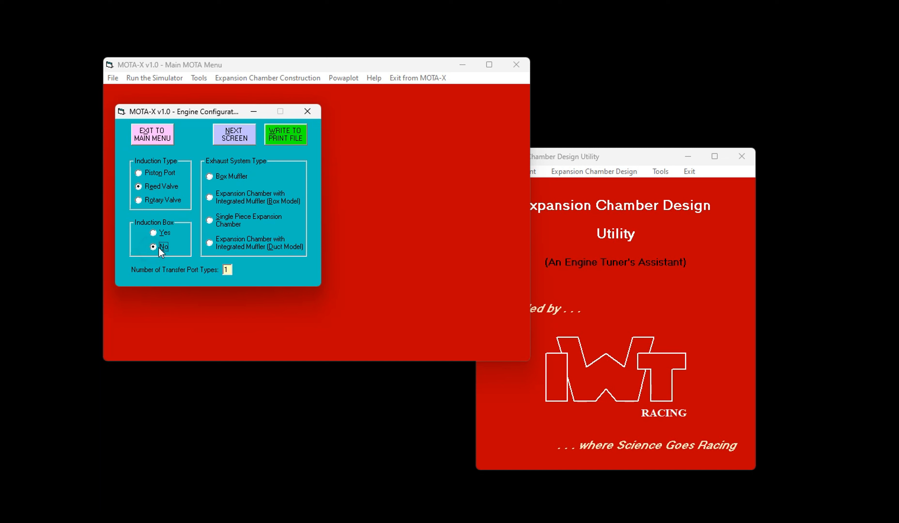
# Set the exhaust system to Single Piece Expansion Chamber with 3 transfer port types and accept the engine configuration
pyautogui.click(208, 221)
pyautogui.click(229, 270)
pyautogui.write('3')
pyautogui.click(230, 137)
# Enter the basic dimensions: bore 46 mm, stroke 46 mm, crankcase clearance 250 cc, cylinder clearance 6 cc and connecting rod length 100 mm
pyautogui.click(152, 142)
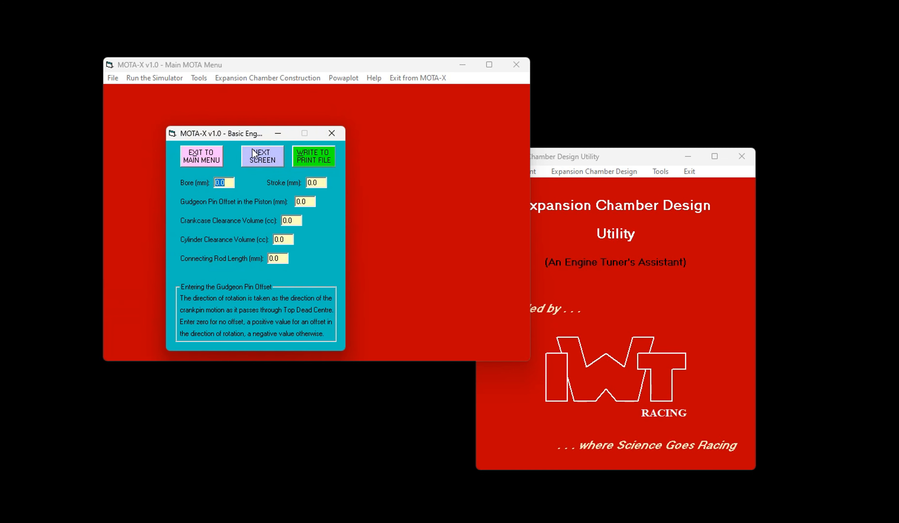
pyautogui.write('46')
pyautogui.press('Tab')
pyautogui.write('46')
pyautogui.press('Tab')
pyautogui.press('Tab')
pyautogui.write('250')
pyautogui.press('Tab')
pyautogui.write('6')
pyautogui.press('Tab')
pyautogui.write('100')
pyautogui.click(262, 156)
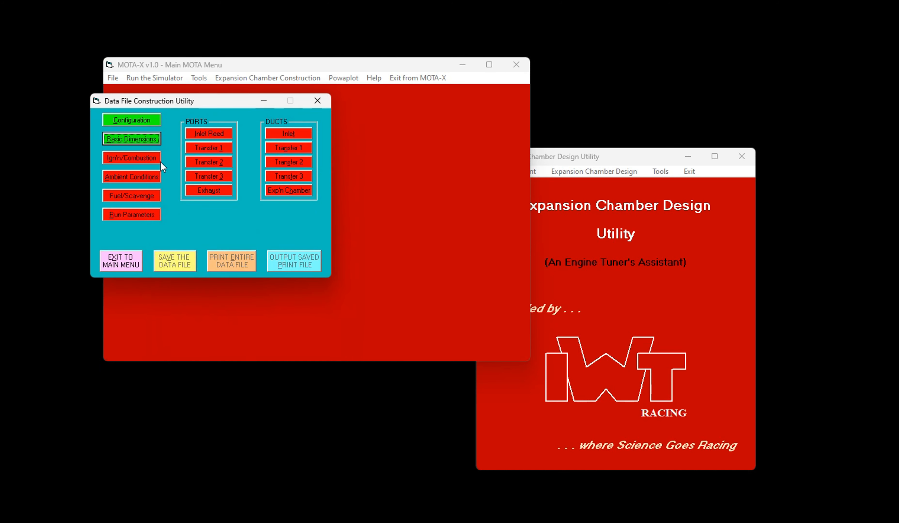
# Set the ignition timing to 12 degrees BTDC and accept the default ambient conditions
pyautogui.click(136, 161)
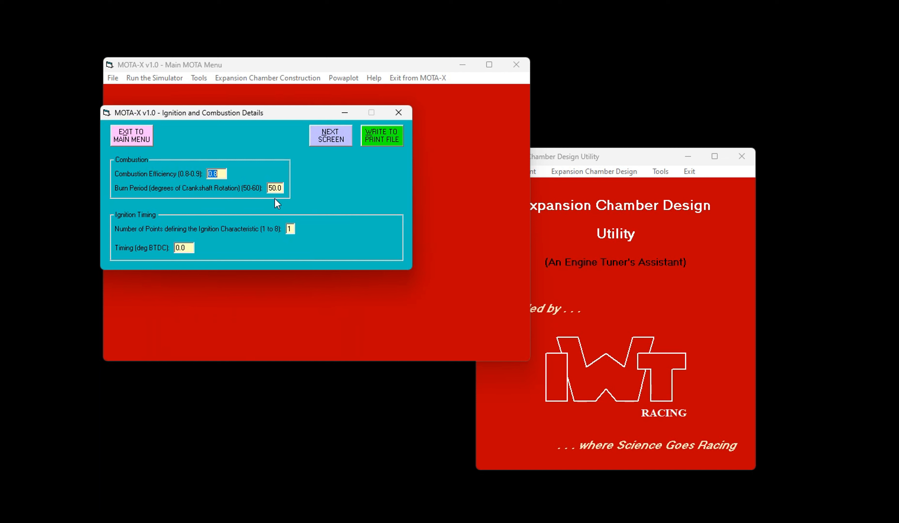
pyautogui.click(188, 248)
pyautogui.write('12')
pyautogui.hotkey('alt', 'x')
pyautogui.click(159, 176)
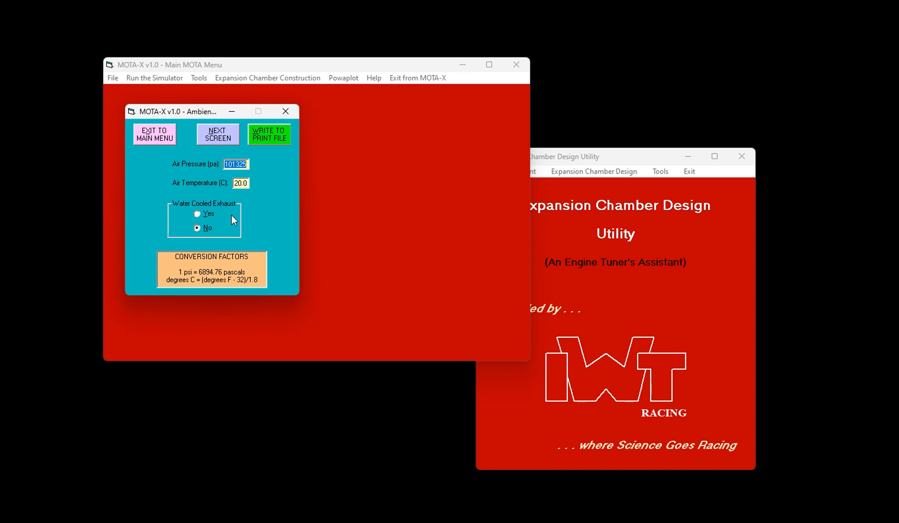
pyautogui.click(219, 134)
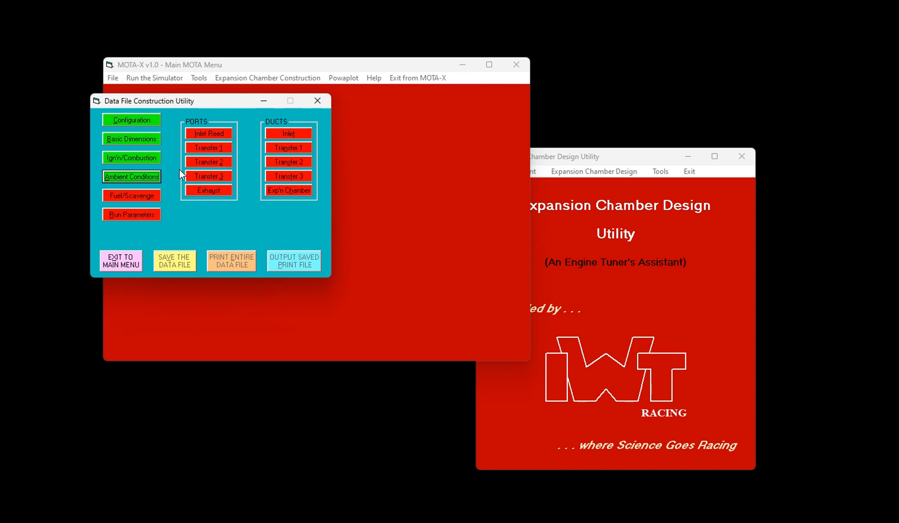
# Set scavenge parameter 2 to 0.8 and the air/fuel ratio to 12.5 in the fuel and scavenge details
pyautogui.click(141, 195)
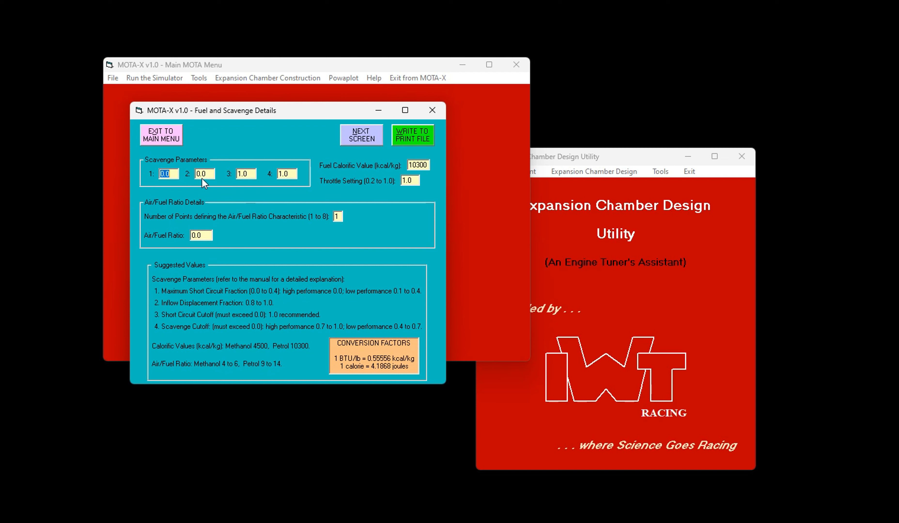
pyautogui.click(209, 173)
pyautogui.write('0.8')
pyautogui.click(207, 235)
pyautogui.write('12.5')
pyautogui.click(368, 138)
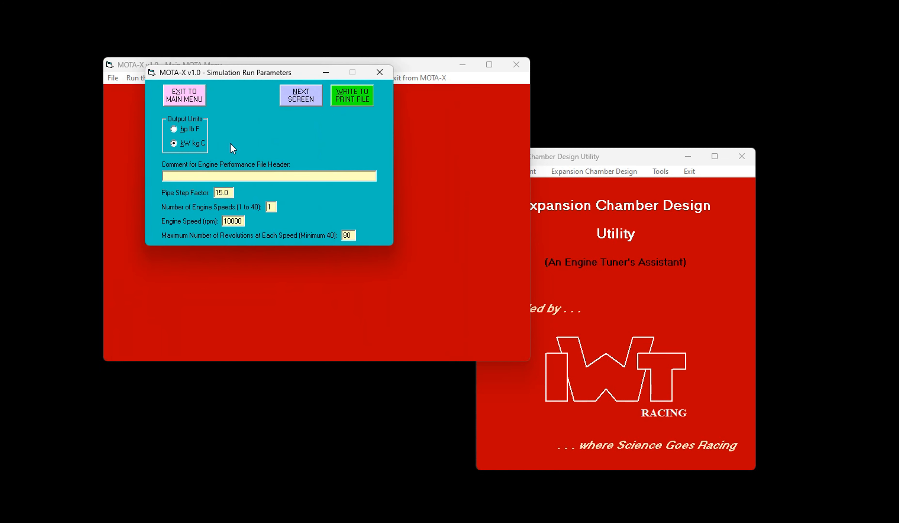
# Enter Youtube85cc_001 as the performance file header comment and set the number of engine speeds to 40
pyautogui.click(208, 175)
pyautogui.write('Youtube85cc_001')
pyautogui.doubleClick(275, 207)
pyautogui.write('40')
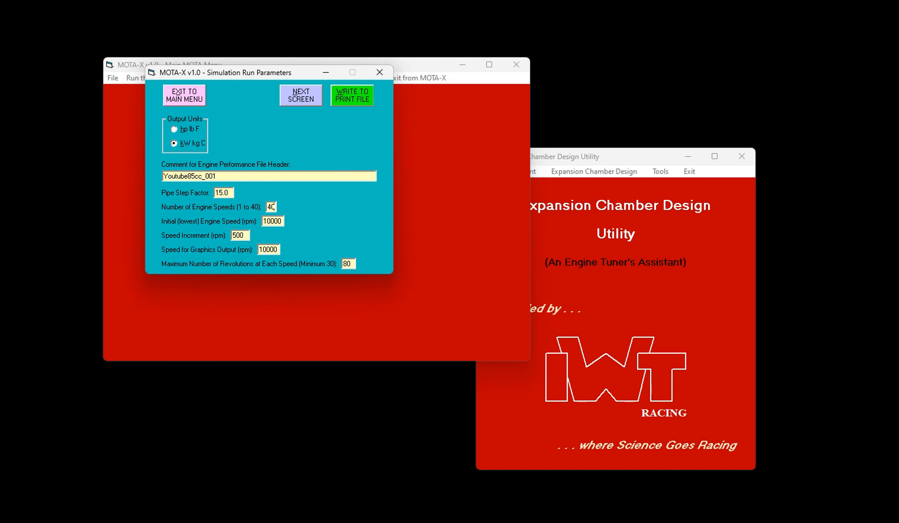
# Set the initial engine speed to 4000 rpm, the increment to 250 rpm and the graphics output speed to 13000 rpm
pyautogui.doubleClick(283, 222)
pyautogui.write('4000')
pyautogui.doubleClick(247, 236)
pyautogui.write('250')
pyautogui.doubleClick(275, 250)
pyautogui.write('13000')
pyautogui.click(302, 100)
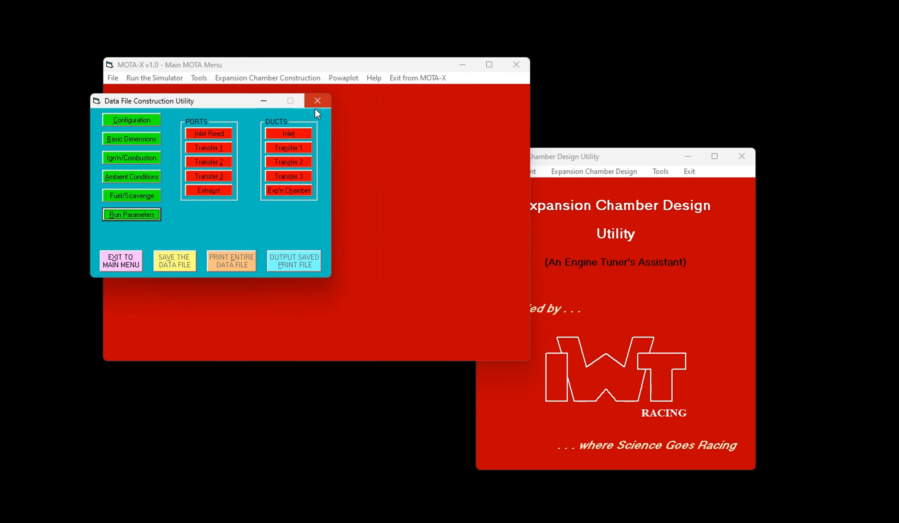
# Define one inlet reed valve with a 30 degree block, 4 ports of 20 × 30 mm, 2 mm corner radii and 40 mm stop plate radius
pyautogui.click(220, 135)
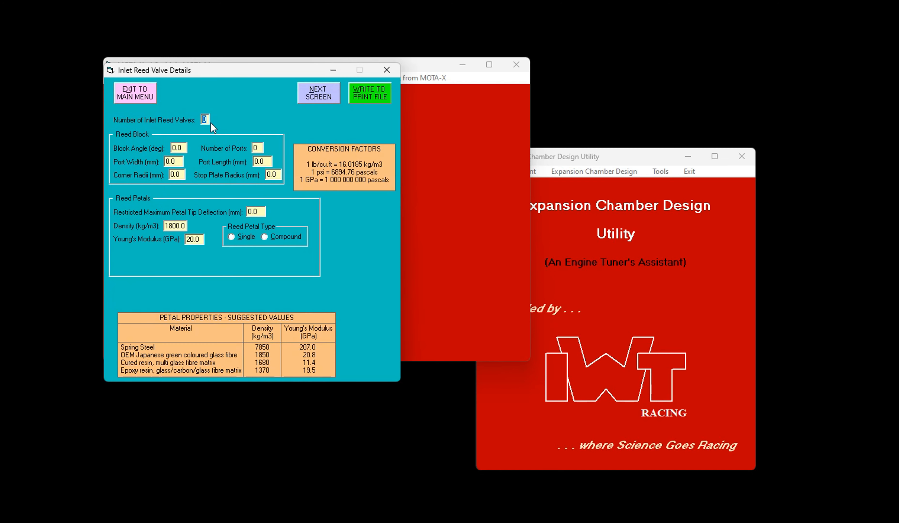
pyautogui.write('1')
pyautogui.click(183, 147)
pyautogui.write('30')
pyautogui.press('Tab')
pyautogui.write('4')
pyautogui.press('Tab')
pyautogui.write('20')
pyautogui.press('Tab')
pyautogui.write('30')
pyautogui.press('Tab')
pyautogui.write('2')
pyautogui.press('Tab')
pyautogui.write('40')
# Set single-type reed petals with 13 mm maximum tip deflection, 1370 kg/m3 density and 19.5 GPa Young's modulus
pyautogui.press('Tab')
pyautogui.write('13')
pyautogui.click(187, 226)
pyautogui.write('1370')
pyautogui.click(231, 237)
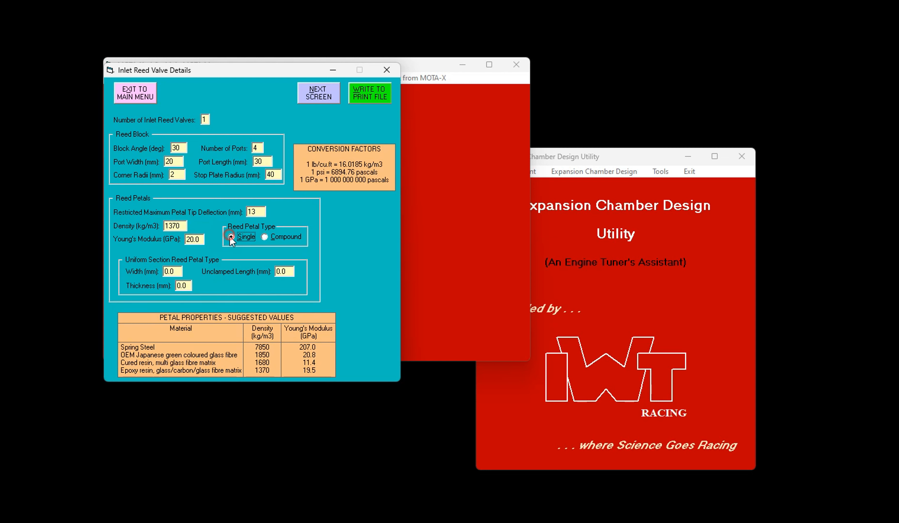
pyautogui.click(202, 239)
pyautogui.write('19.5')
# Set the reed petal width to 23 mm, unclamped length to 35 mm and thickness to 0.4 mm, and accept the reed valve details
pyautogui.click(174, 271)
pyautogui.write('23')
pyautogui.click(291, 271)
pyautogui.write('35')
pyautogui.click(187, 287)
pyautogui.write('0.4')
pyautogui.click(324, 100)
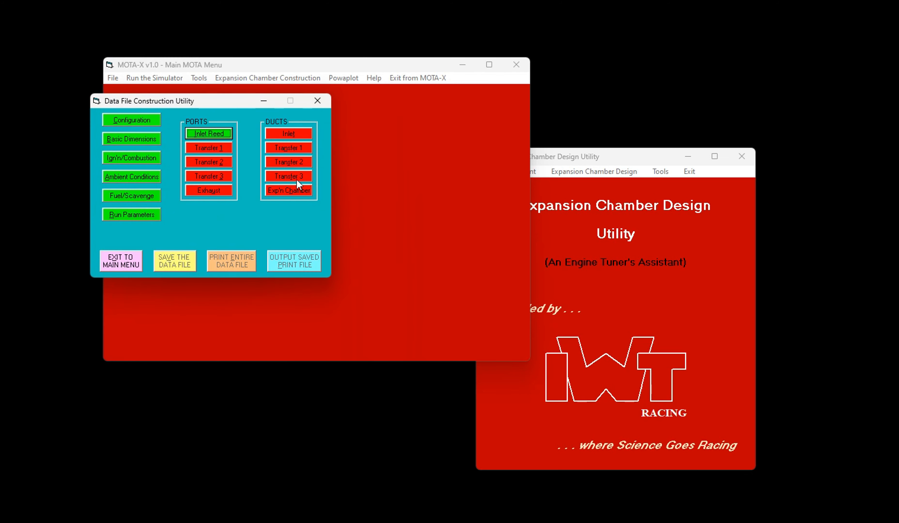
# Set the Transfer 1 port attitude angles to 60 degrees axial and 45 degrees radial
pyautogui.click(222, 147)
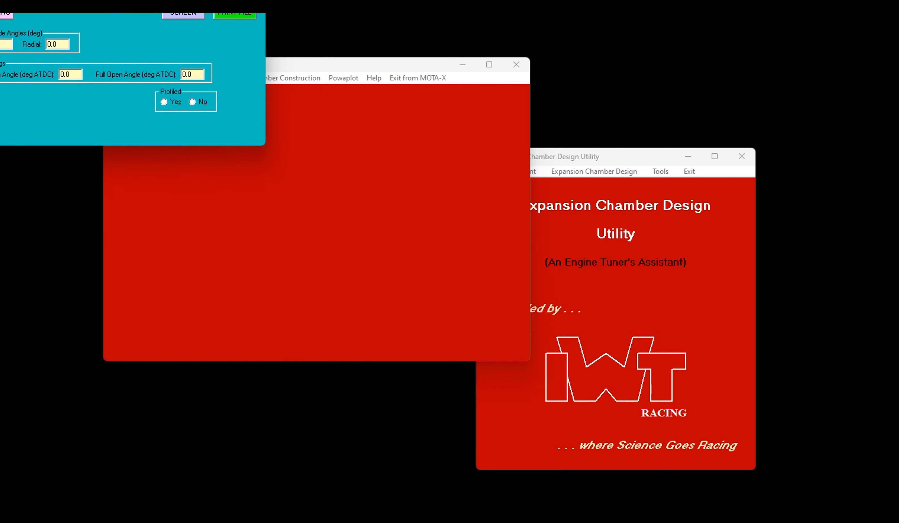
pyautogui.moveTo(0, 0); pyautogui.dragTo(78, 94)
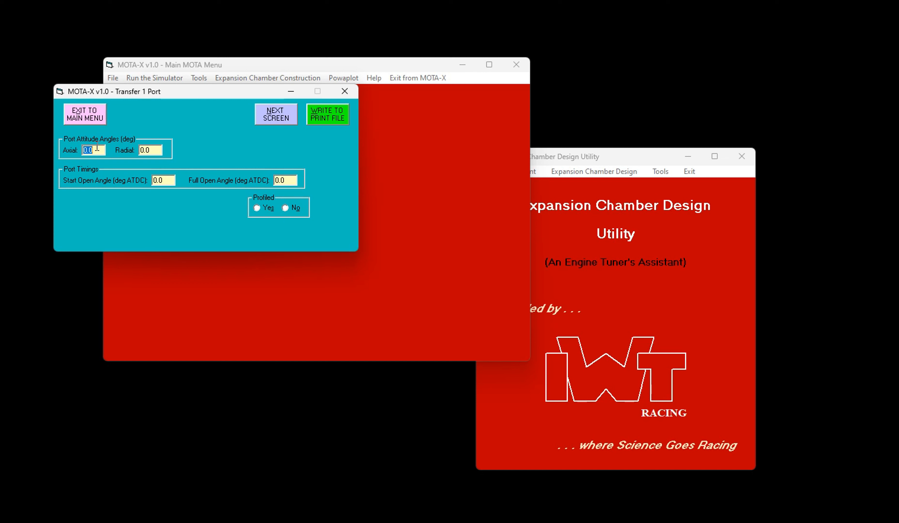
pyautogui.write('60')
pyautogui.press('Tab')
pyautogui.write('45')
pyautogui.click(174, 180)
# Open the Windows Calculator and resize and place it beside the Transfer 1 port window
pyautogui.press('super+s')
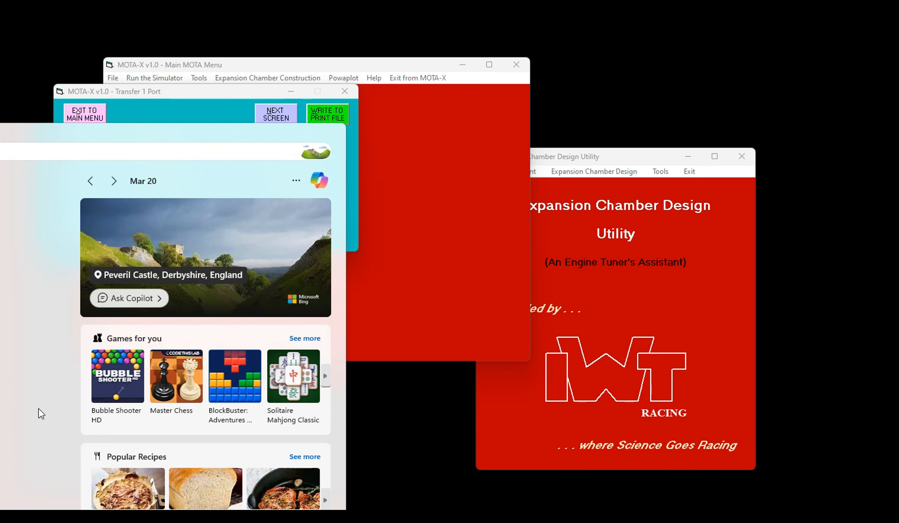
pyautogui.write('calc')
pyautogui.click(218, 272)
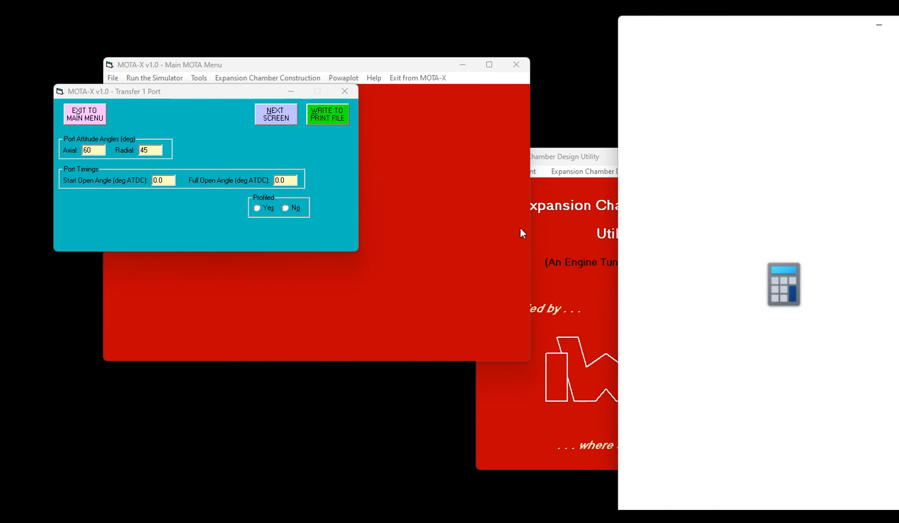
pyautogui.moveTo(762, 23); pyautogui.dragTo(629, 5)
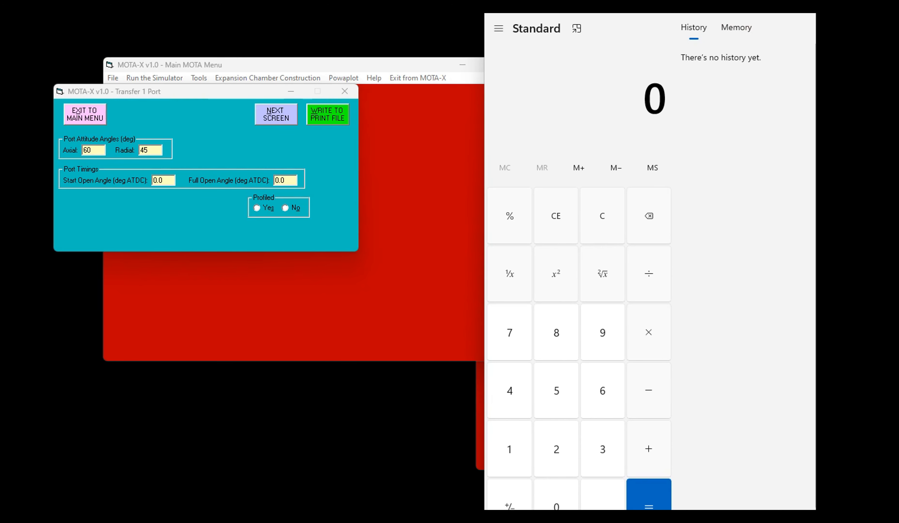
pyautogui.moveTo(815, 509); pyautogui.dragTo(768, 477)
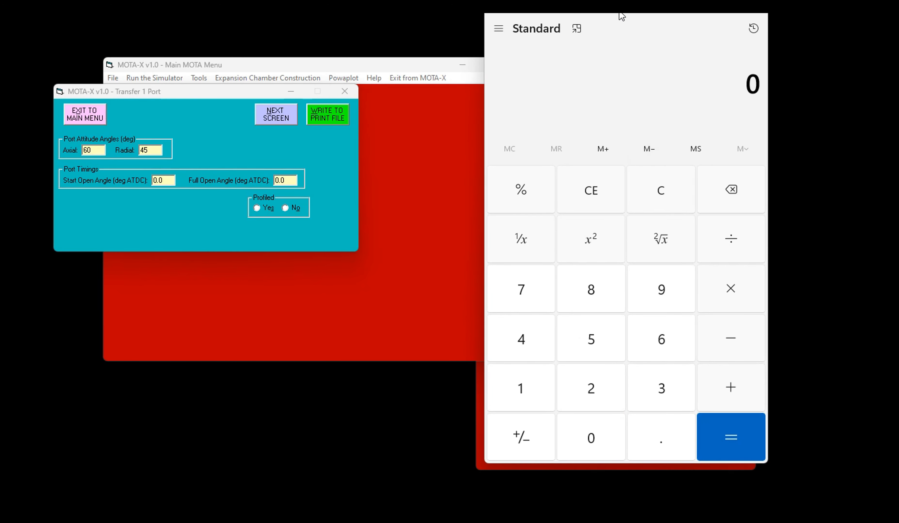
pyautogui.moveTo(625, 23)
pyautogui.moveTo(622, 16); pyautogui.dragTo(623, 23)
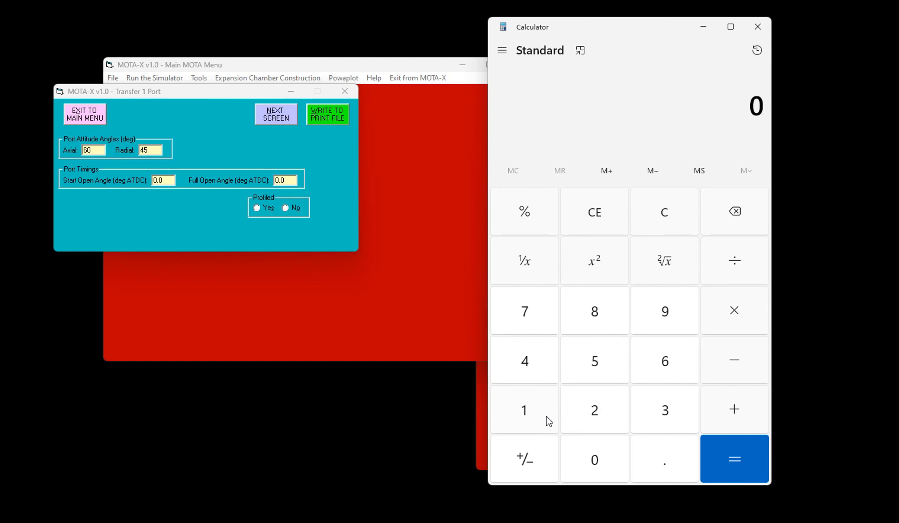
# Calculate the port duration for a 100 degree opening angle as 100 × 2 − 360
pyautogui.write('100*2')
pyautogui.press('Return')
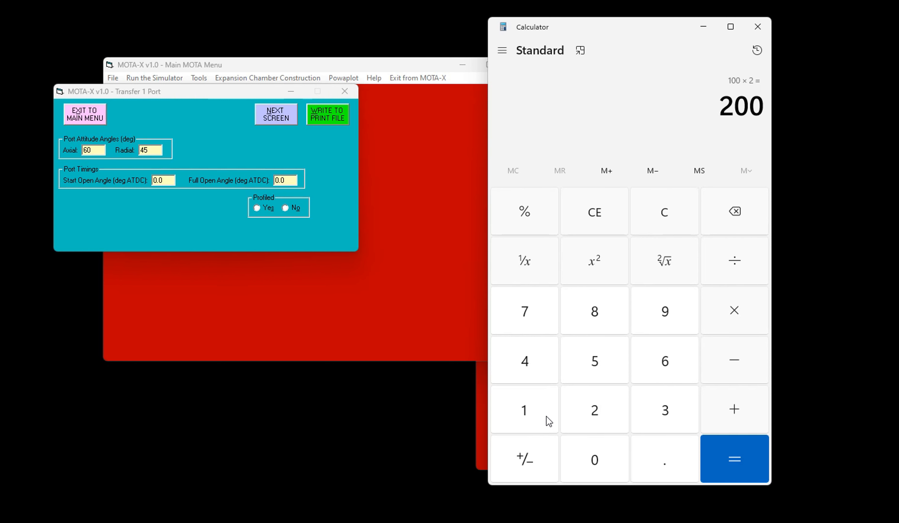
pyautogui.write('-360')
pyautogui.press('Return')
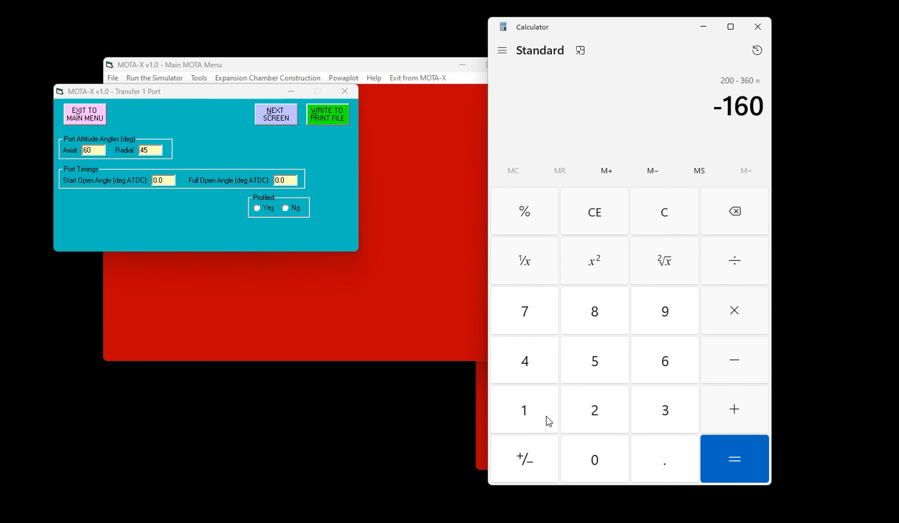
# Calculate the port duration for a 120 degree opening angle as 120 × 2 − 360
pyautogui.write('120')
pyautogui.write('*2')
pyautogui.press('Return')
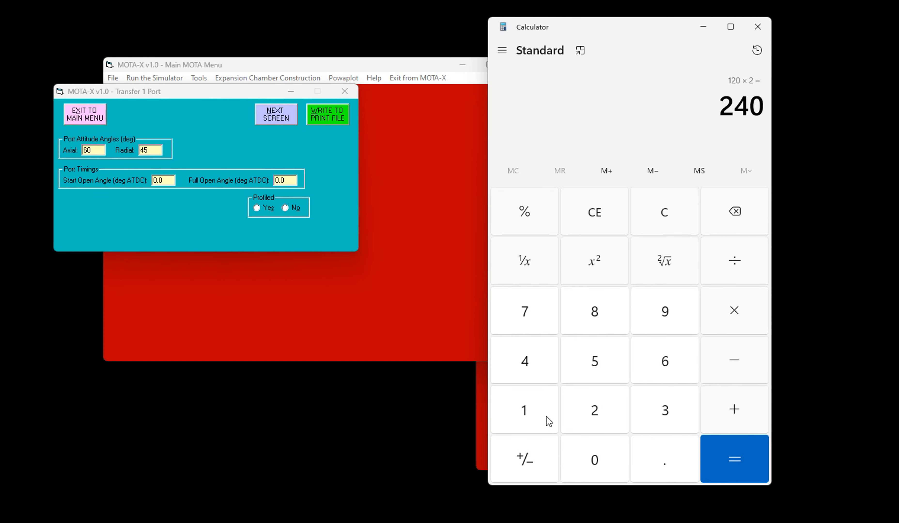
pyautogui.write('-360')
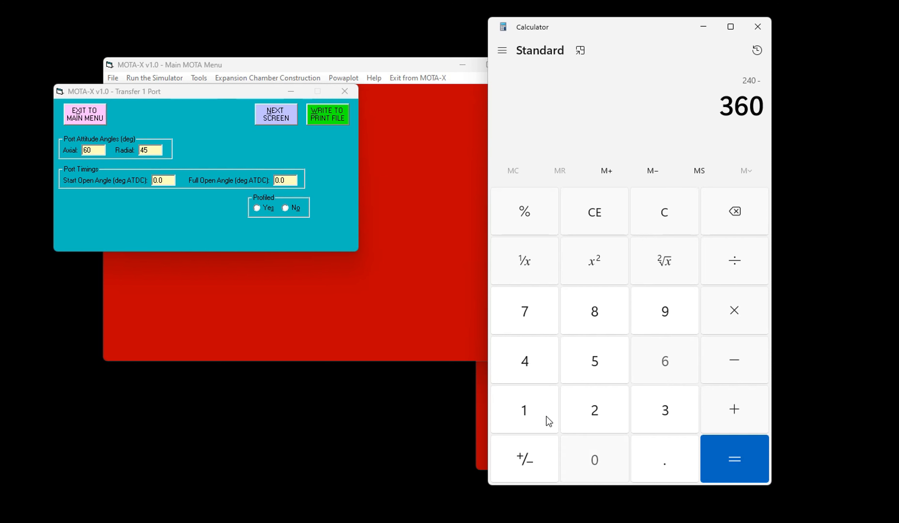
pyautogui.press('Return')
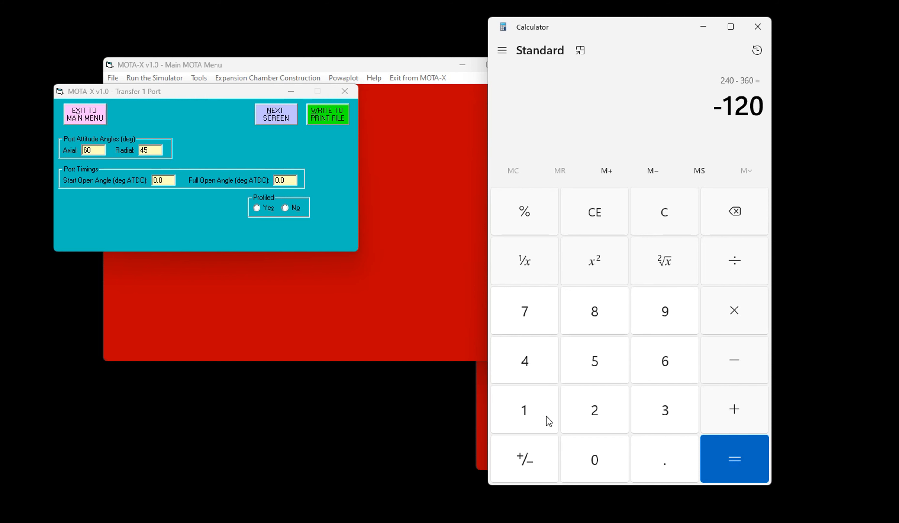
# Calculate the port duration for a 124 degree opening angle as 124 × 2 − 360
pyautogui.write('1')
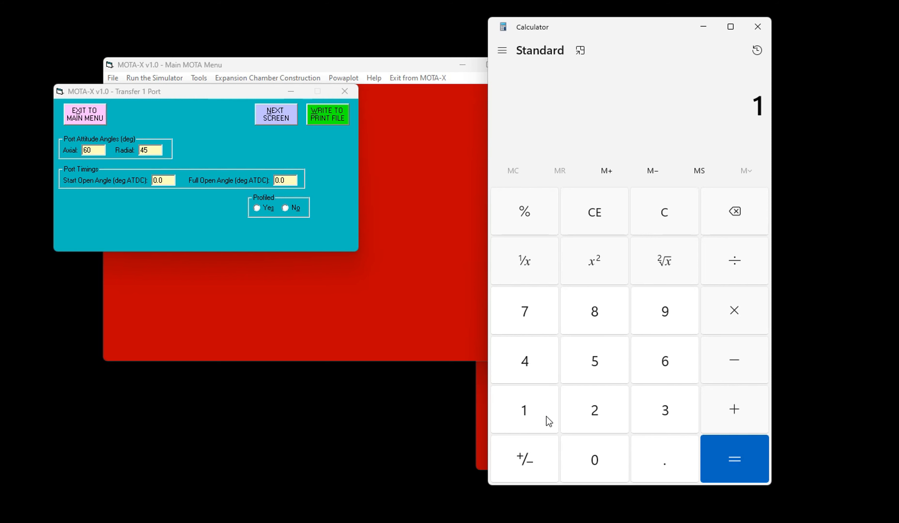
pyautogui.write('24*2')
pyautogui.press('Return')
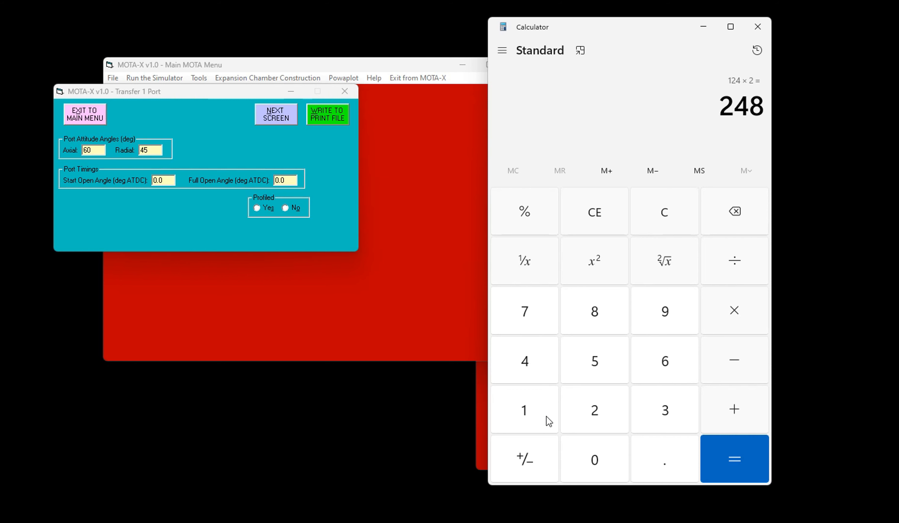
pyautogui.write('-360')
pyautogui.press('Return')
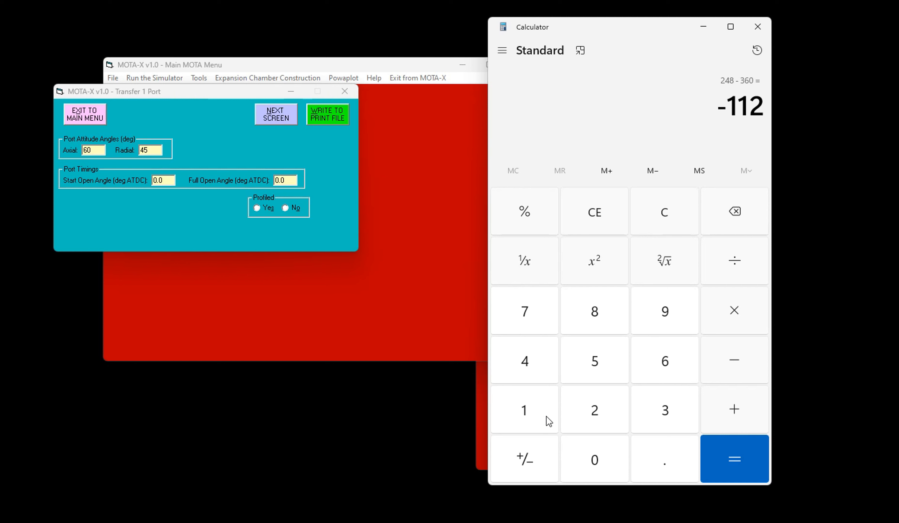
# Double the 116 degree opening angle in the calculator
pyautogui.write('1')
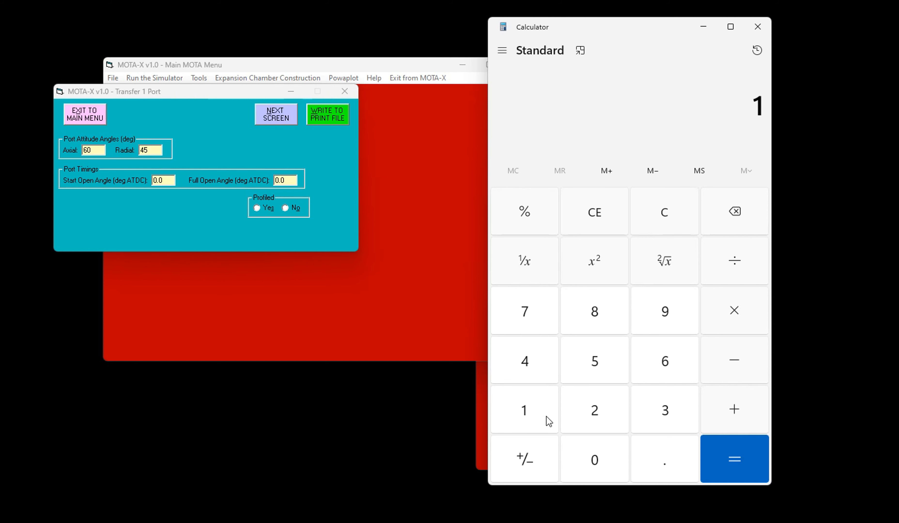
pyautogui.write('16')
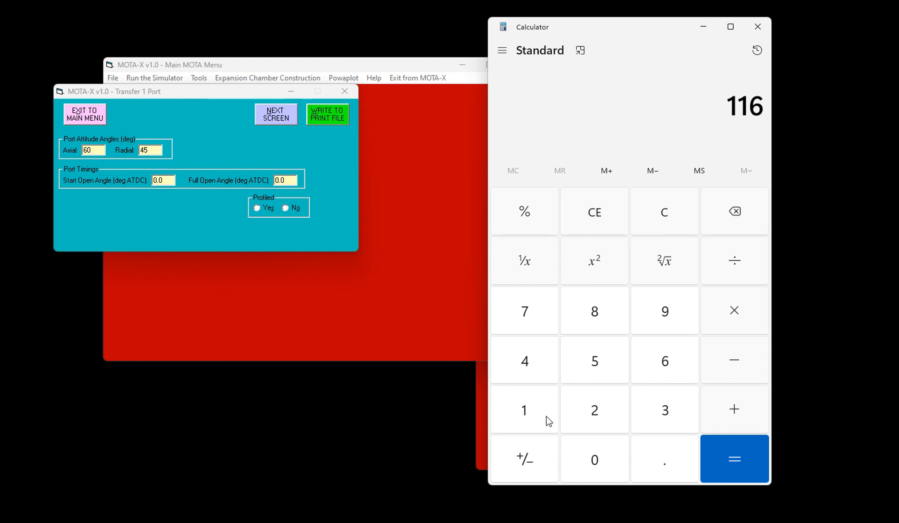
pyautogui.write('*2')
pyautogui.press('Return')
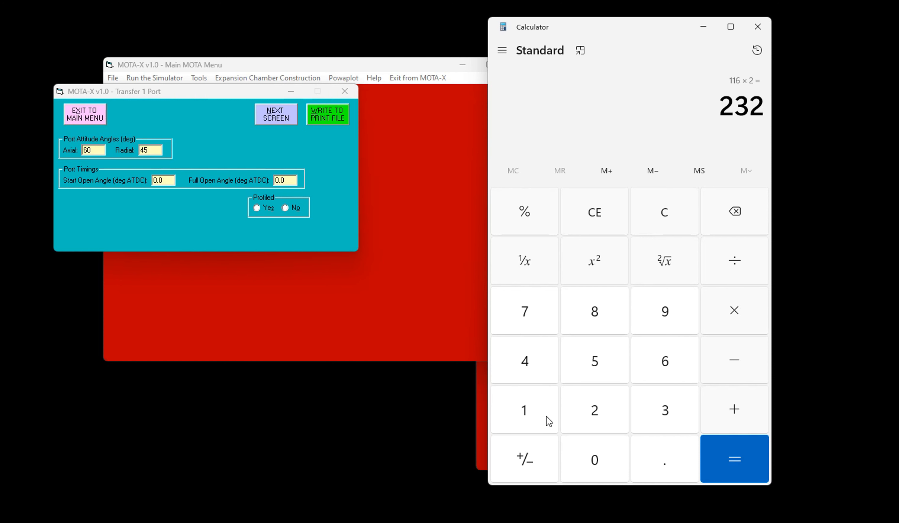
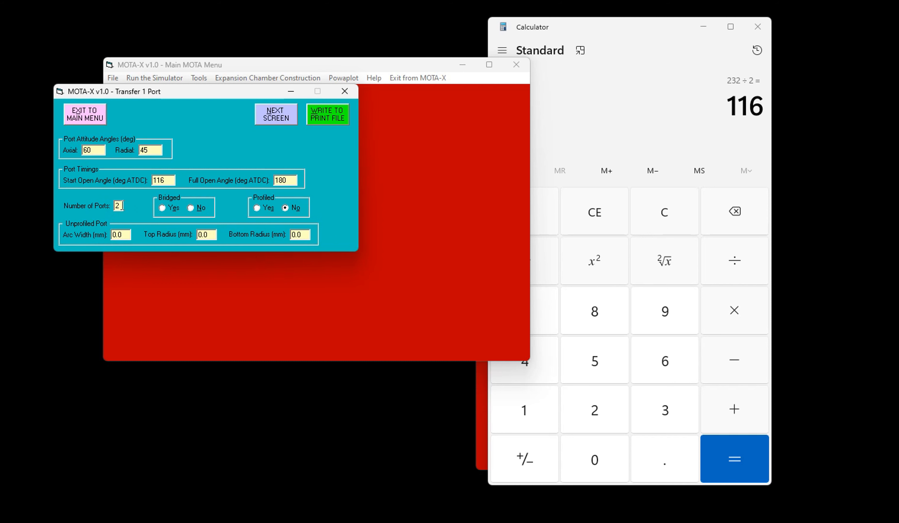
# Set Transfer 1 to 1 port with a 14 mm arc width and 2 mm top and bottom radii, and accept the port details
pyautogui.doubleClick(119, 206)
pyautogui.write('1')
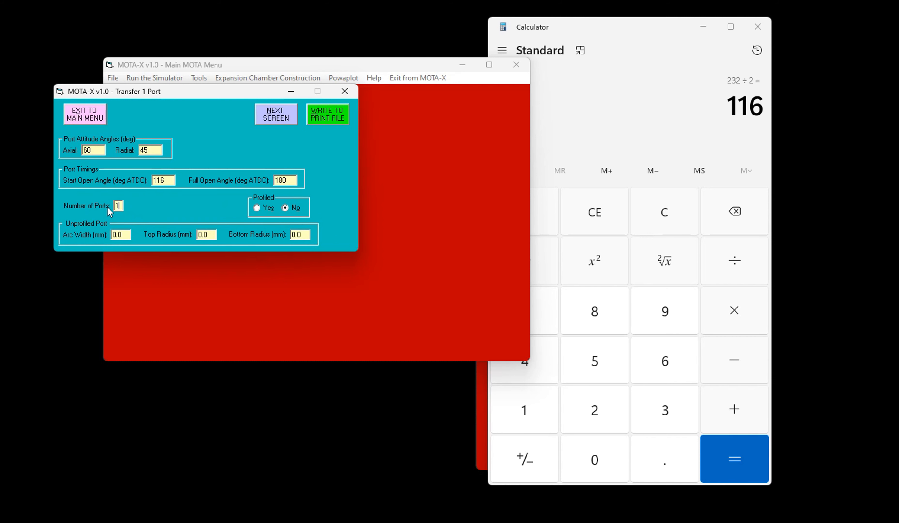
pyautogui.doubleClick(123, 236)
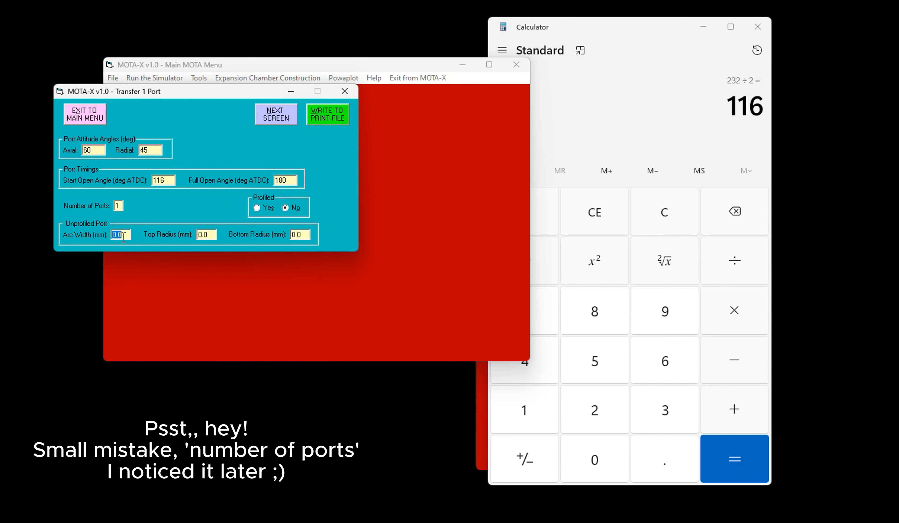
pyautogui.write('12')
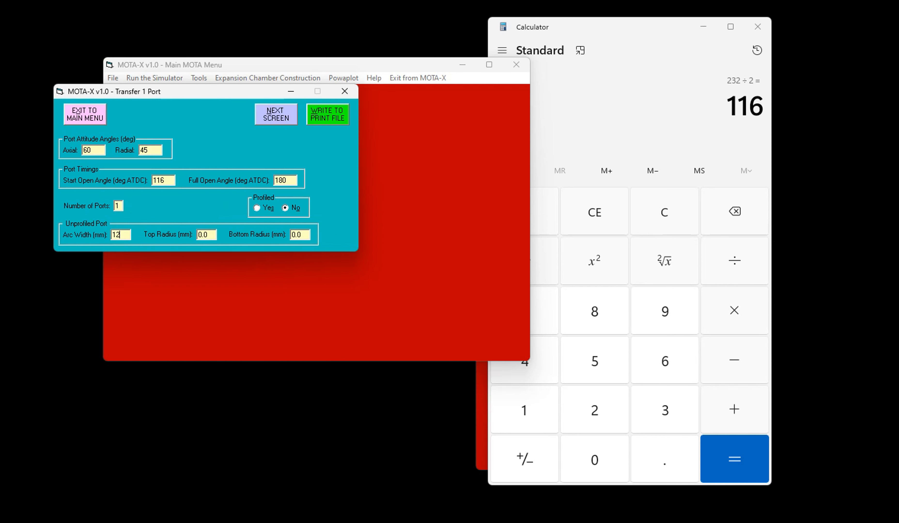
pyautogui.doubleClick(214, 236)
pyautogui.write('2')
pyautogui.doubleClick(300, 235)
pyautogui.write('2')
pyautogui.doubleClick(129, 235)
pyautogui.write('14')
pyautogui.click(275, 115)
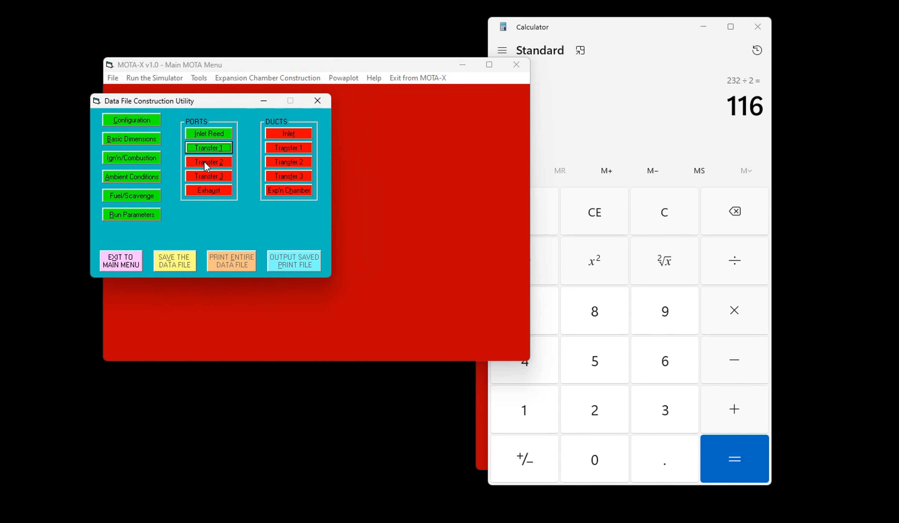
# Set the Transfer 2 port to 45 degrees axial and 90 degrees radial, opening from 116 to 180 degrees ATDC, unprofiled
pyautogui.click(206, 162)
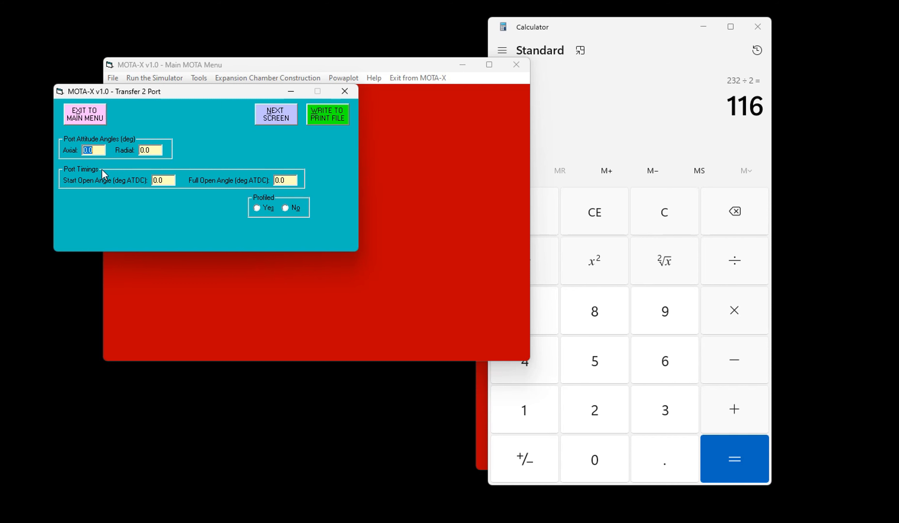
pyautogui.click(257, 115)
pyautogui.click(507, 307)
pyautogui.click(157, 149)
pyautogui.write('90')
pyautogui.click(165, 183)
pyautogui.write('116')
pyautogui.click(289, 180)
pyautogui.write('180')
pyautogui.click(289, 209)
# Set Transfer 2 to 1 port with a 15 mm arc width and 2 mm top and bottom radii, and accept the port details
pyautogui.click(118, 206)
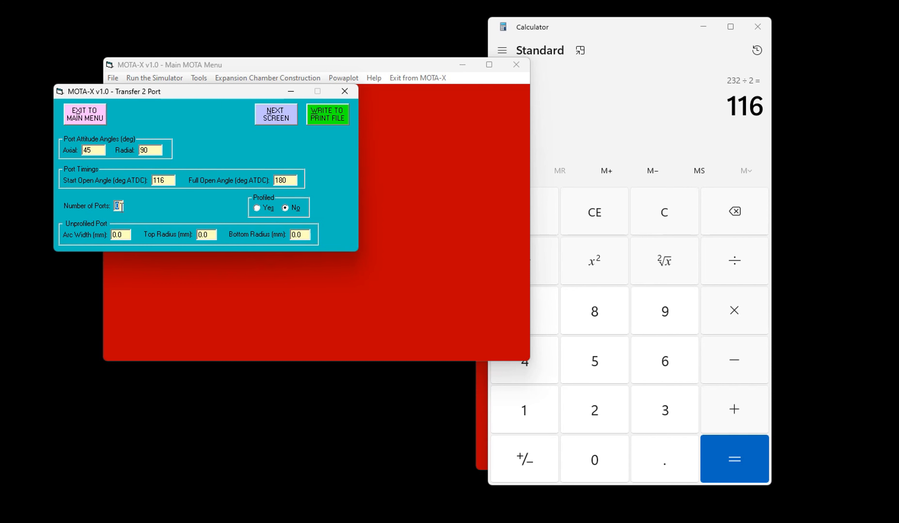
pyautogui.write('1')
pyautogui.doubleClick(127, 235)
pyautogui.write('15')
pyautogui.doubleClick(214, 235)
pyautogui.write('2')
pyautogui.doubleClick(306, 235)
pyautogui.write('2')
pyautogui.click(291, 119)
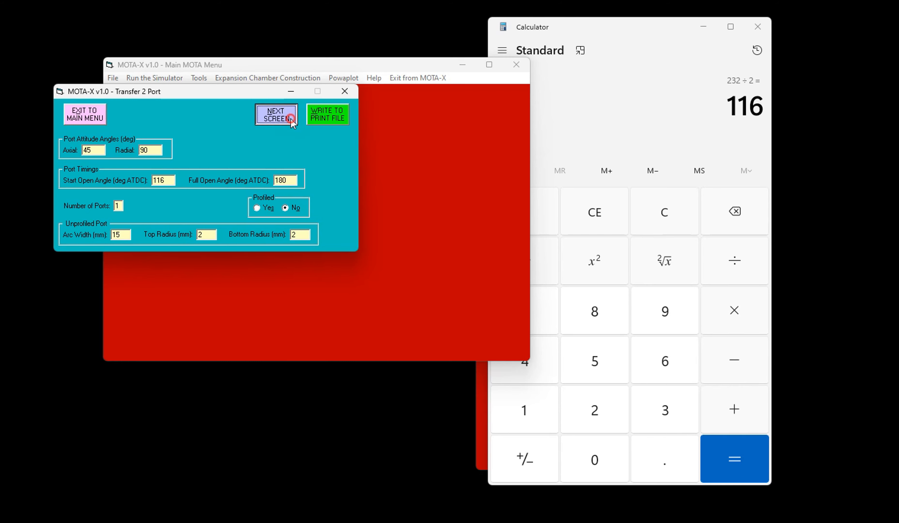
# Set the Transfer 3 port to 45 degrees axial and 0 degrees radial, opening from 116 to 180 degrees ATDC, unprofiled
pyautogui.click(215, 178)
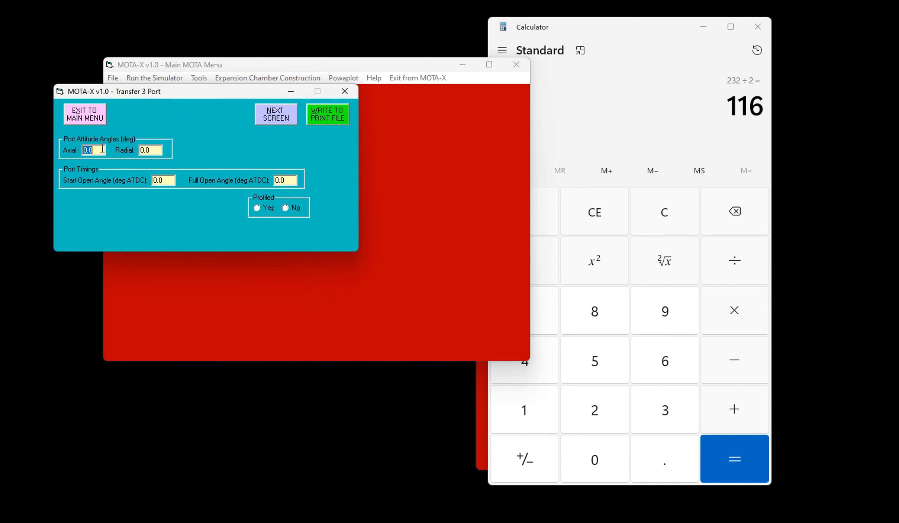
pyautogui.write('45')
pyautogui.press('Tab')
pyautogui.write('0')
pyautogui.press('Tab')
pyautogui.write('116')
pyautogui.click(295, 181)
pyautogui.write('180')
pyautogui.click(286, 208)
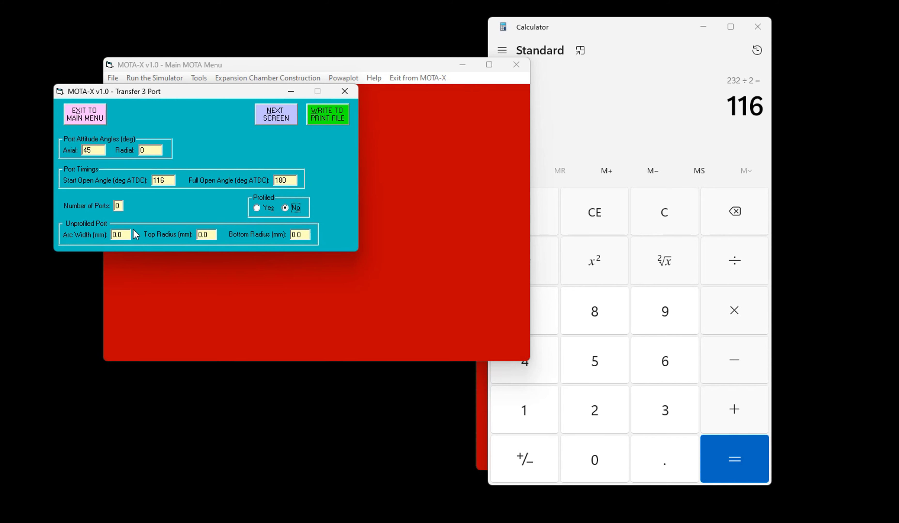
# Set Transfer 3 to 1 port with a 12 mm arc width and 2 mm top and bottom radii, and accept the port details
pyautogui.click(118, 206)
pyautogui.write('1')
pyautogui.click(118, 235)
pyautogui.write('12')
pyautogui.click(214, 235)
pyautogui.write('2')
pyautogui.press('Tab')
pyautogui.write('2')
pyautogui.press('Tab')
pyautogui.click(275, 115)
# Set the exhaust port to no variable opening angle, with attitude angles of 25 degrees axial and 0 degrees radial
pyautogui.click(215, 193)
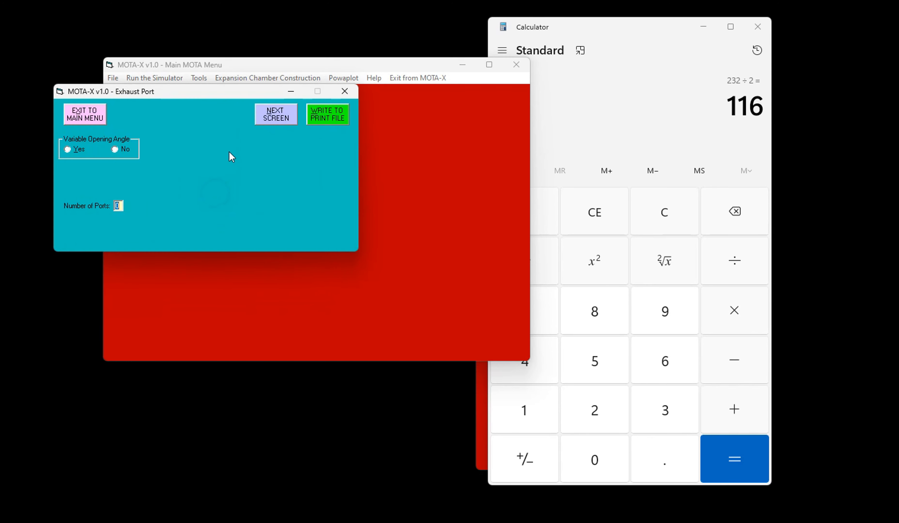
pyautogui.click(114, 149)
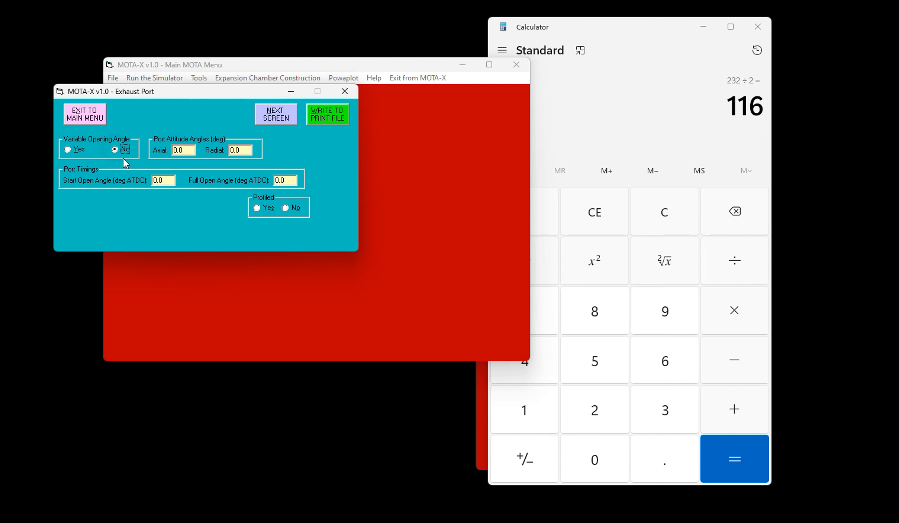
pyautogui.click(190, 151)
pyautogui.write('25')
pyautogui.press('Tab')
pyautogui.write('0')
pyautogui.press('Tab')
# Double an 80 degree exhaust opening angle in the calculator
pyautogui.moveTo(596, 25); pyautogui.dragTo(612, 24)
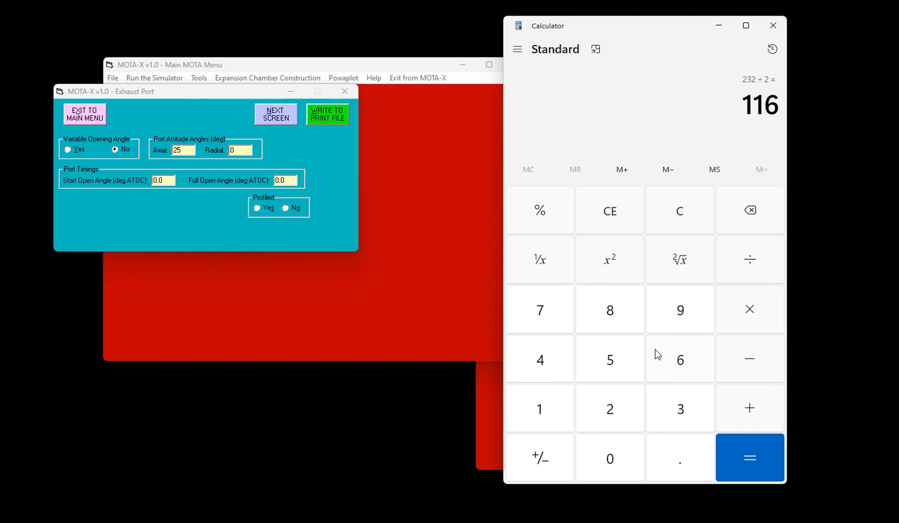
pyautogui.click(610, 310)
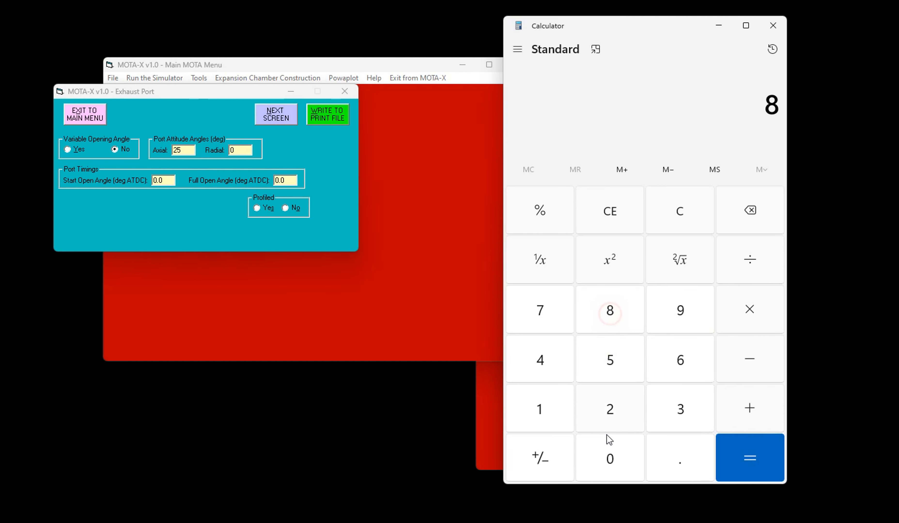
pyautogui.click(605, 456)
pyautogui.click(747, 311)
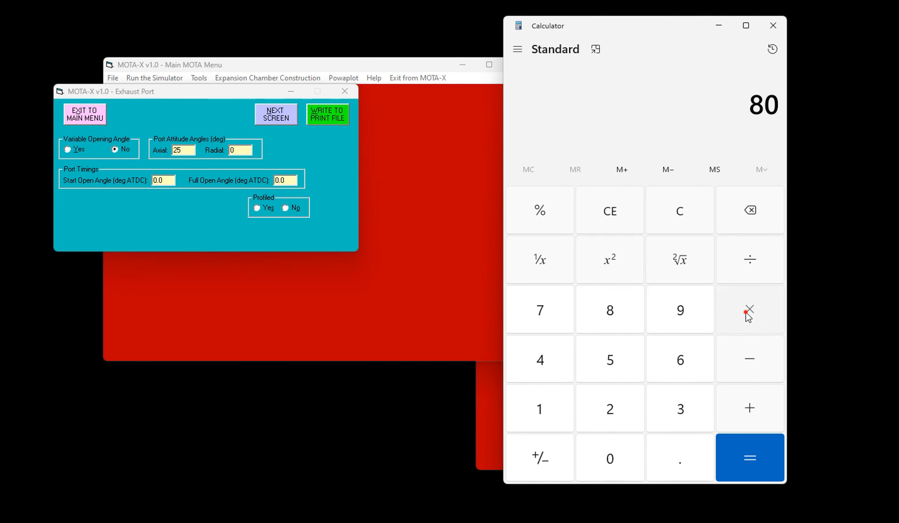
pyautogui.click(618, 392)
pyautogui.click(738, 440)
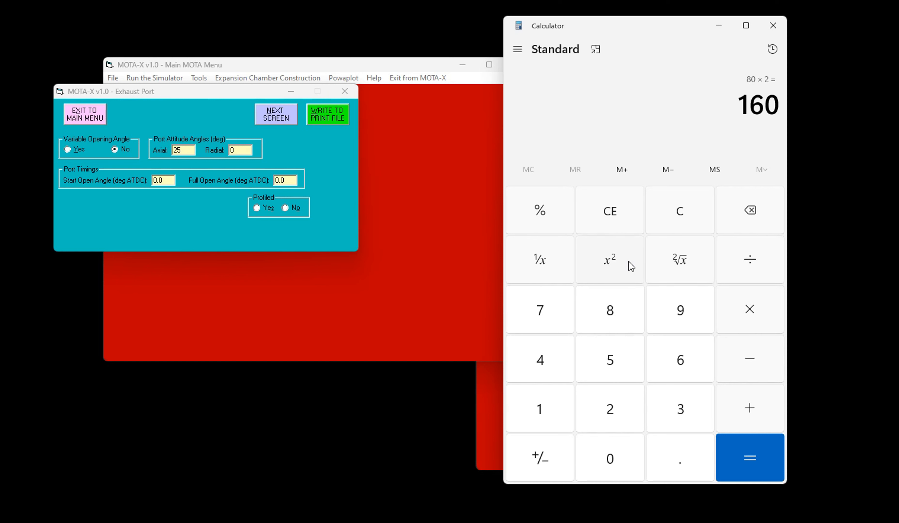
# Calculate the exhaust duration for a 90 degree opening angle as 90 × 2 − 360
pyautogui.click(682, 224)
pyautogui.click(680, 305)
pyautogui.click(627, 446)
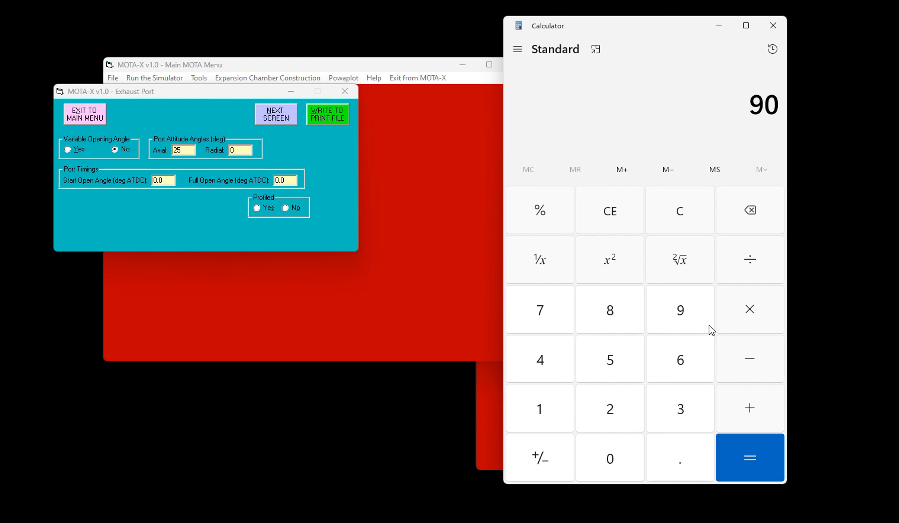
pyautogui.click(745, 315)
pyautogui.click(610, 416)
pyautogui.click(750, 456)
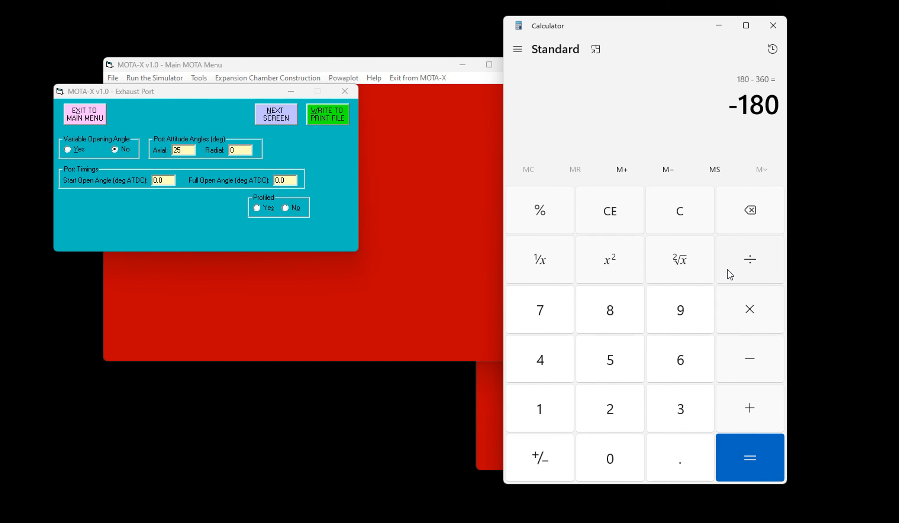
# Calculate the exhaust duration for an 85 degree opening angle as 85 × 2 − 360
pyautogui.click(616, 315)
pyautogui.click(607, 364)
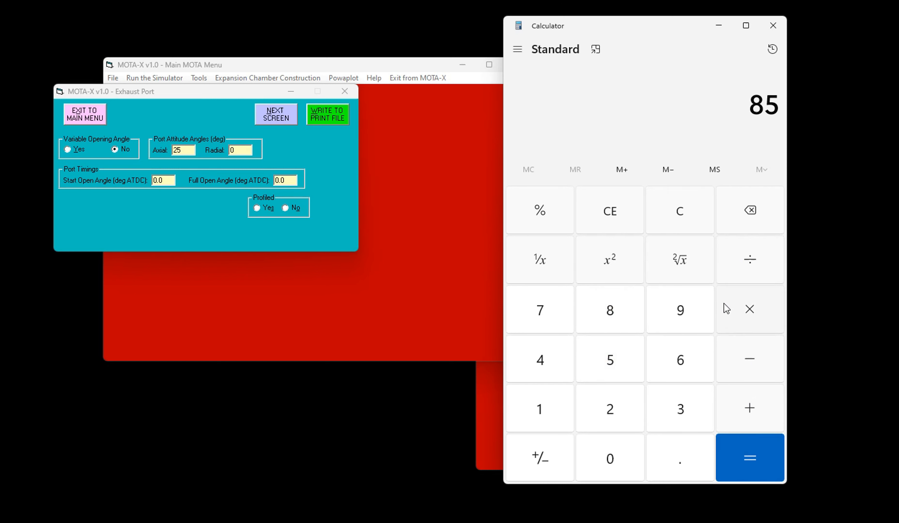
pyautogui.click(745, 316)
pyautogui.click(625, 409)
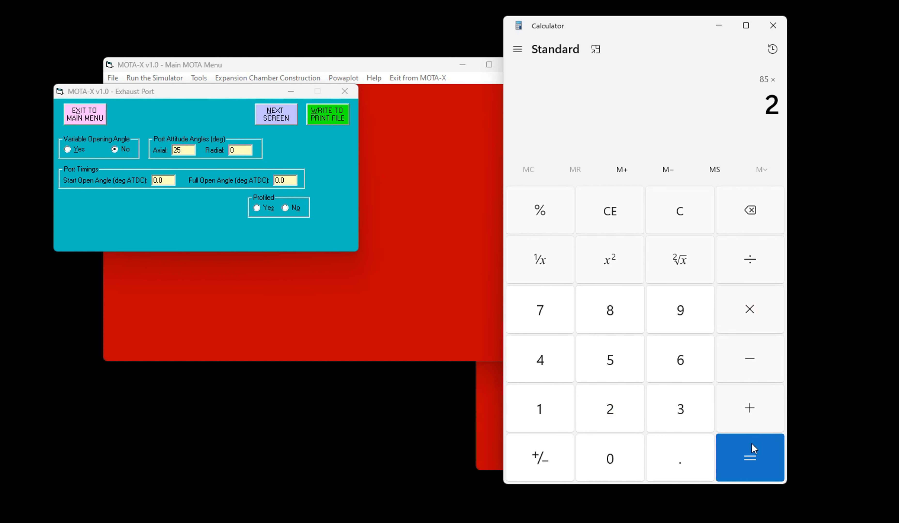
pyautogui.click(746, 449)
pyautogui.click(752, 364)
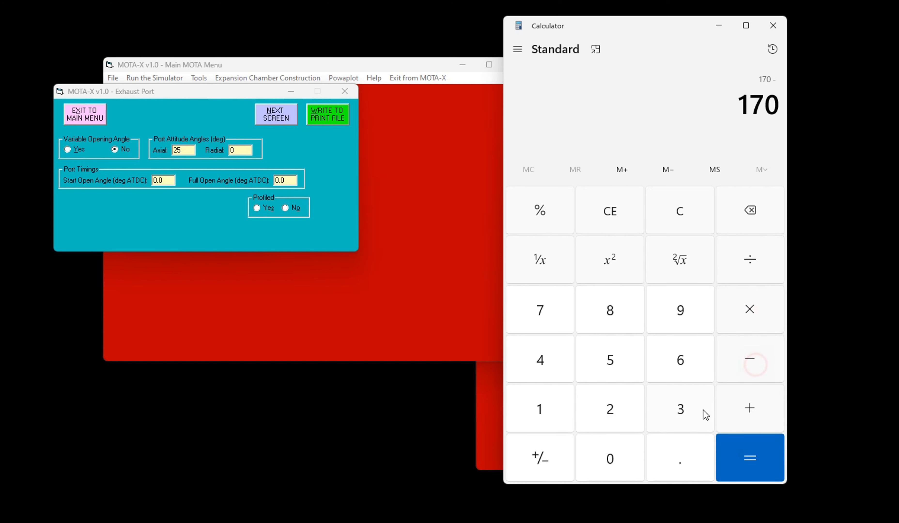
pyautogui.click(685, 410)
pyautogui.click(679, 367)
pyautogui.click(603, 457)
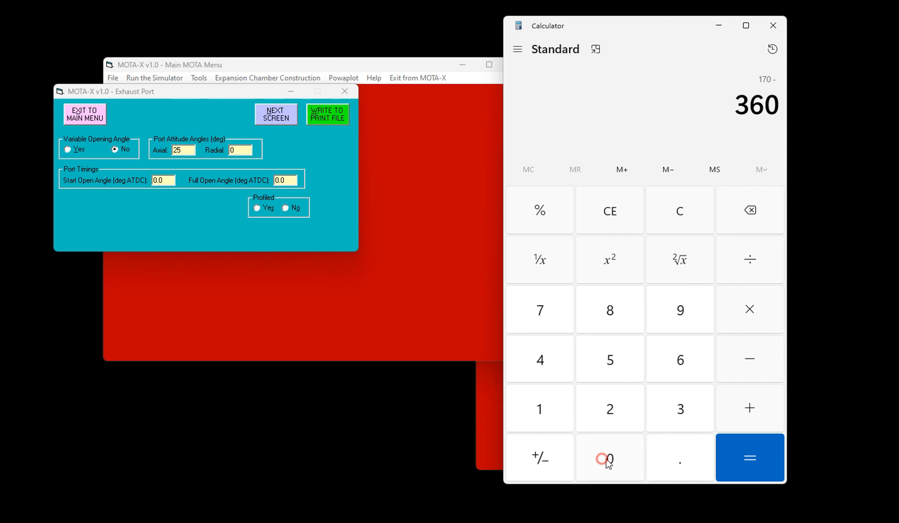
pyautogui.click(745, 459)
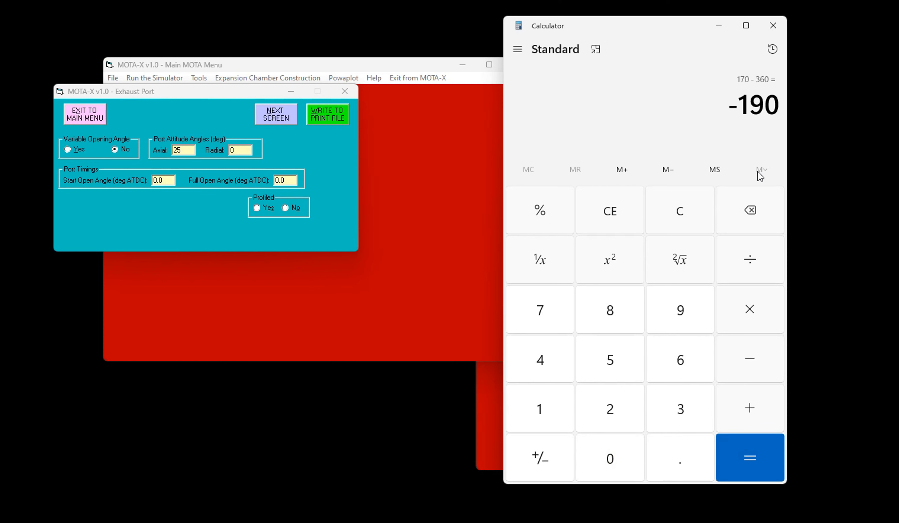
# Set the exhaust port to start opening at 85 and be fully open at 180 degrees ATDC, unprofiled
pyautogui.click(172, 180)
pyautogui.doubleClick(172, 180)
pyautogui.write('85')
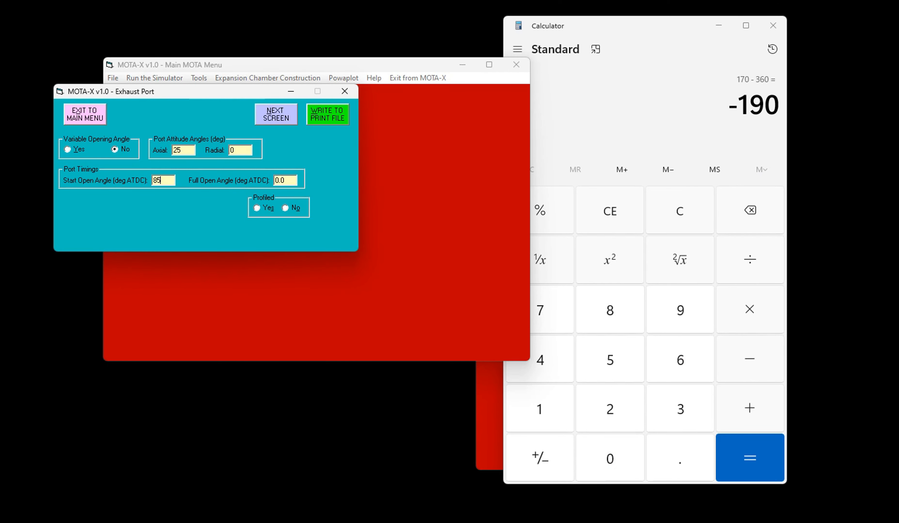
pyautogui.click(295, 180)
pyautogui.write('180')
pyautogui.click(290, 209)
# Set the exhaust to 1 port with a 30 mm arc width and 25 mm top and bottom radii, and accept the port details
pyautogui.click(119, 206)
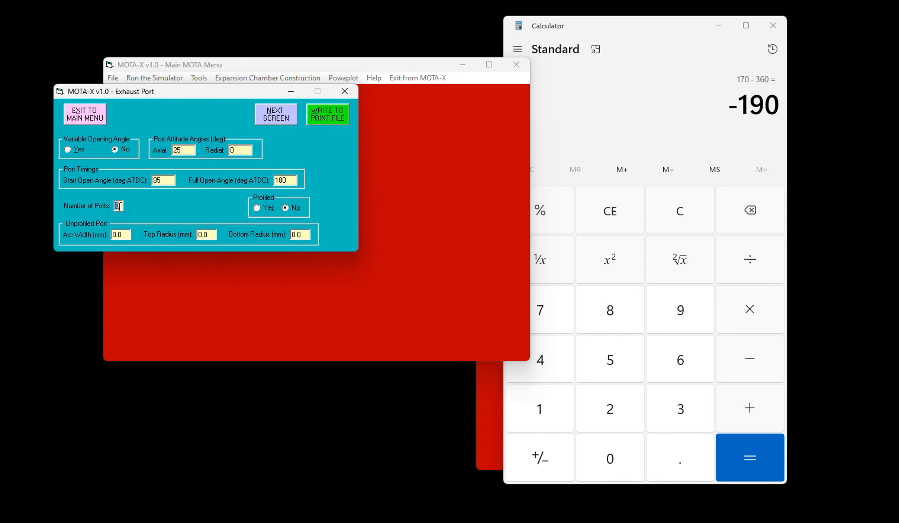
pyautogui.write('1')
pyautogui.click(127, 233)
pyautogui.write('30')
pyautogui.moveTo(126, 235); pyautogui.dragTo(111, 238)
pyautogui.doubleClick(209, 237)
pyautogui.write('3')
pyautogui.press('BackSpace')
pyautogui.write('25')
pyautogui.click(308, 235)
pyautogui.write('25')
pyautogui.click(276, 115)
# Give the inlet duct an entry bellmouth and one section with 30 mm in and out diameters and 90 mm length
pyautogui.click(288, 134)
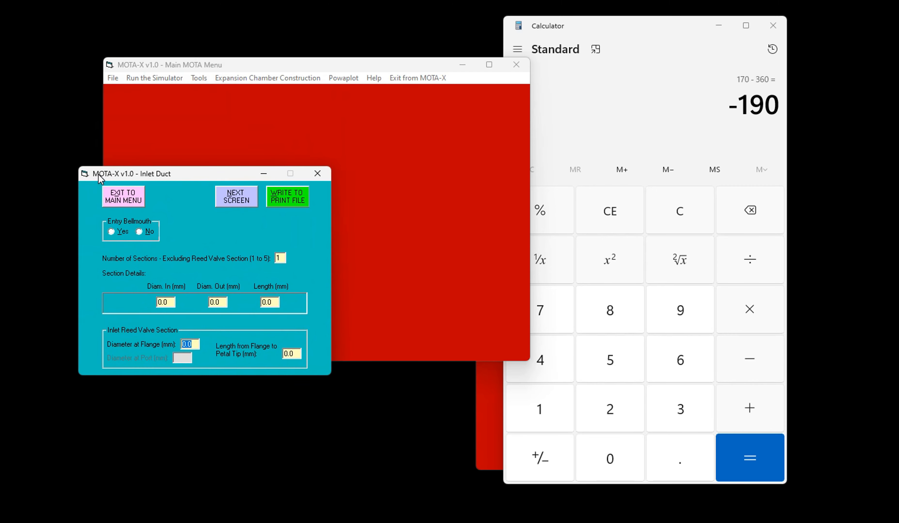
pyautogui.click(111, 231)
pyautogui.click(171, 301)
pyautogui.write('30')
pyautogui.press('Tab')
pyautogui.write('30')
pyautogui.press('Tab')
pyautogui.write('90')
# Set the inlet reed valve section to 30 mm flange diameter and 55 mm length to the petal tip, and accept the duct
pyautogui.click(194, 344)
pyautogui.write('30')
pyautogui.press('Tab')
pyautogui.write('55')
pyautogui.click(235, 196)
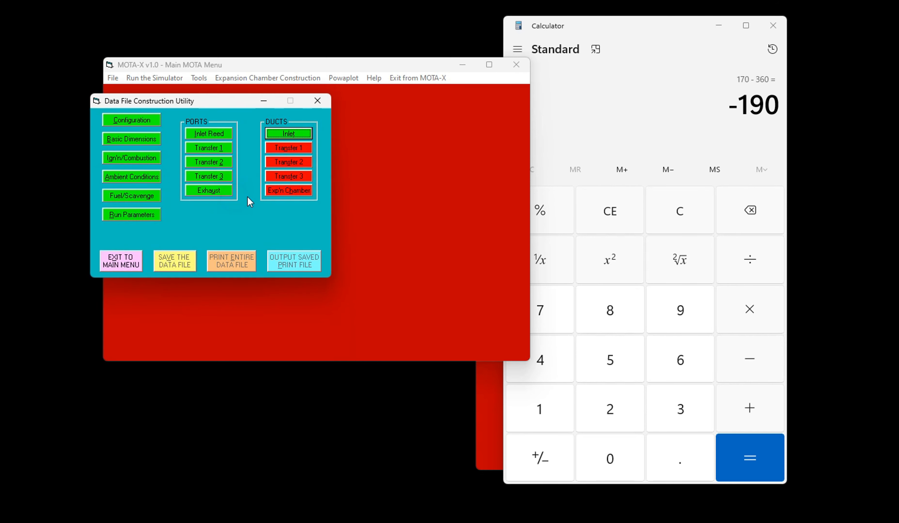
# Define the Transfer 1 duct with an entry bellmouth, smooth exit, 30 mm inlet diameter and 45 mm length, and accept it
pyautogui.click(296, 149)
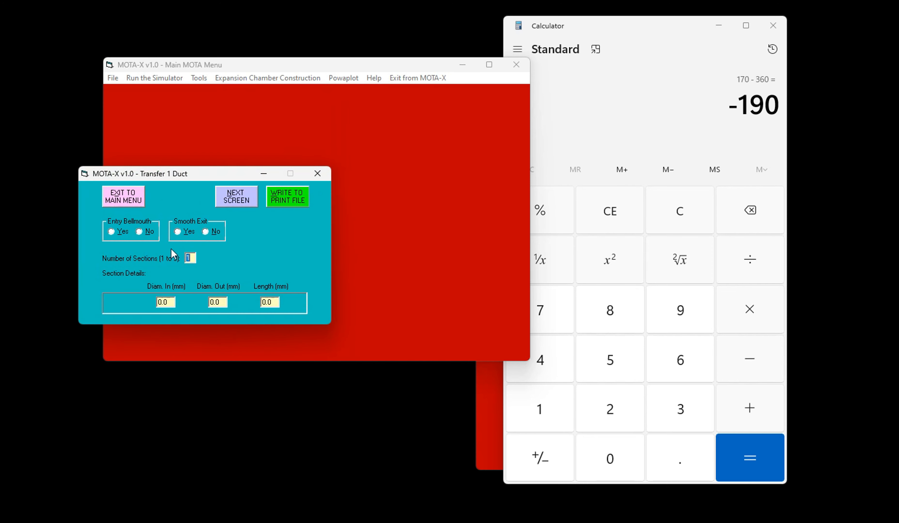
pyautogui.click(112, 231)
pyautogui.click(187, 231)
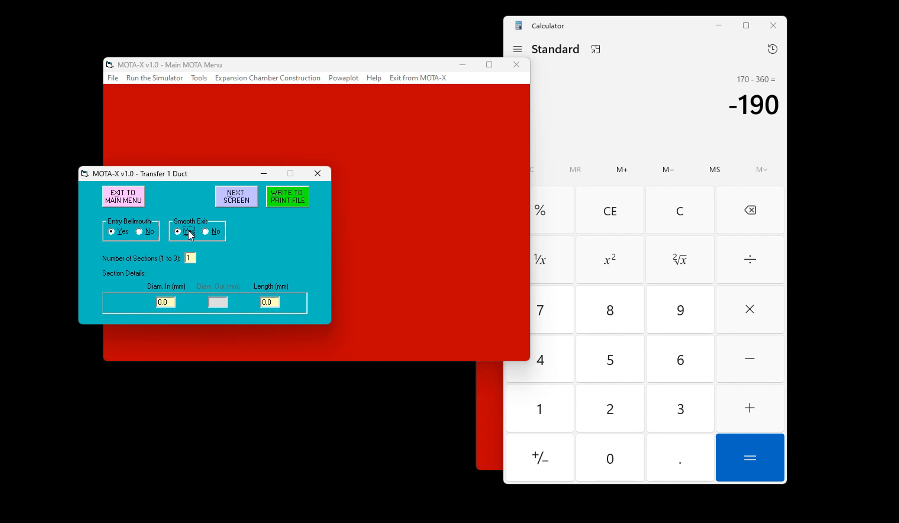
pyautogui.click(173, 302)
pyautogui.write('30')
pyautogui.click(272, 301)
pyautogui.write('45')
pyautogui.click(249, 202)
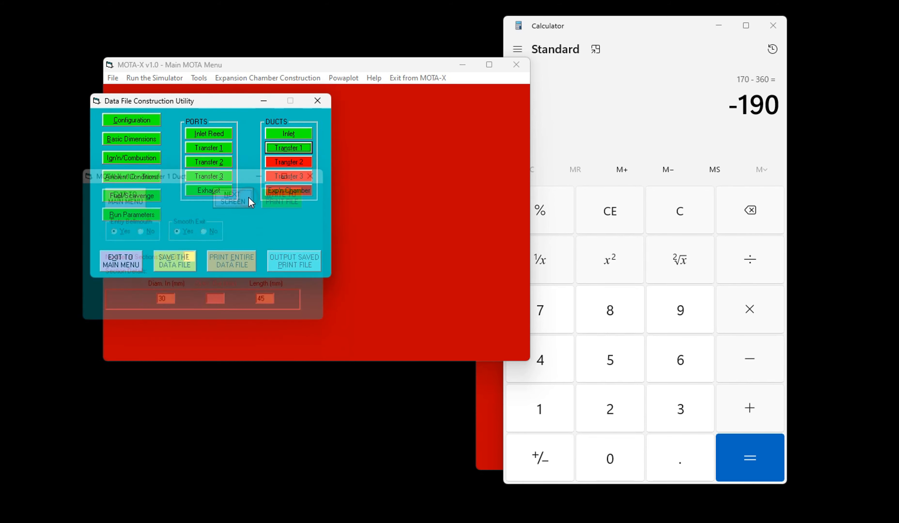
# Define the Transfer 2 duct with an entry bellmouth, smooth exit, 35 mm inlet diameter and its length, and accept it
pyautogui.click(275, 164)
pyautogui.click(172, 301)
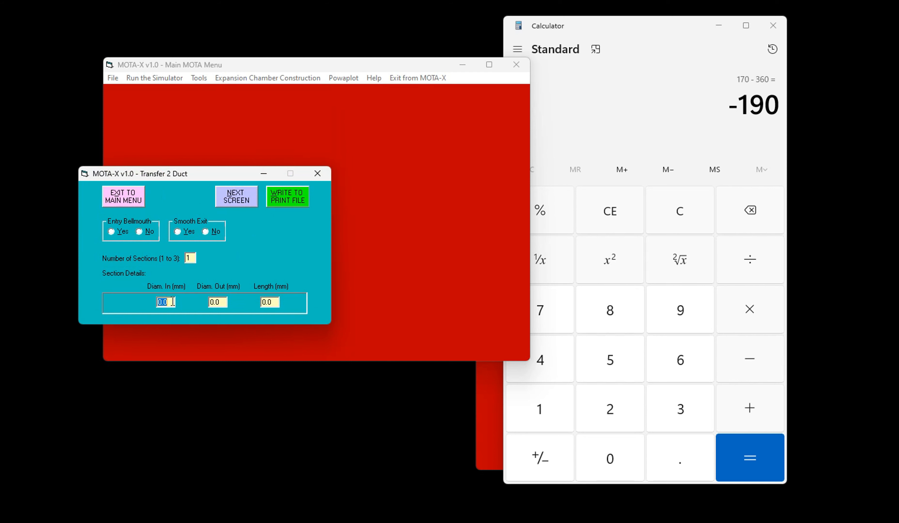
pyautogui.write('35')
pyautogui.press('Tab')
pyautogui.click(111, 231)
pyautogui.click(177, 232)
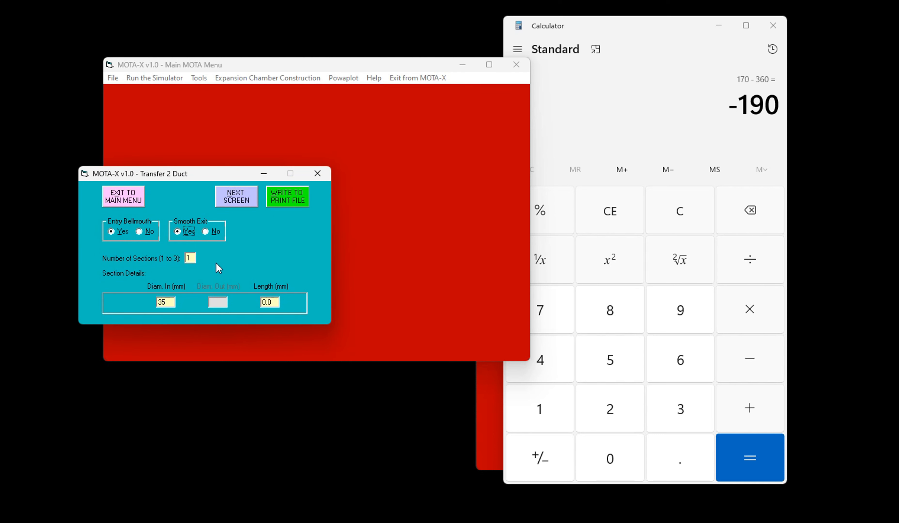
pyautogui.click(273, 301)
pyautogui.click(245, 191)
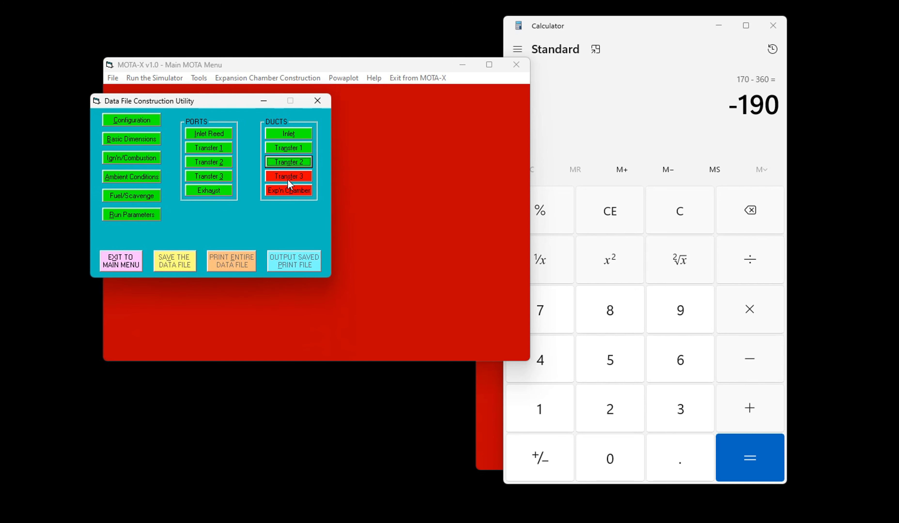
# Define the Transfer 3 duct with an entry bellmouth, smooth exit, 20 mm inlet diameter and its length, and accept it
pyautogui.click(288, 179)
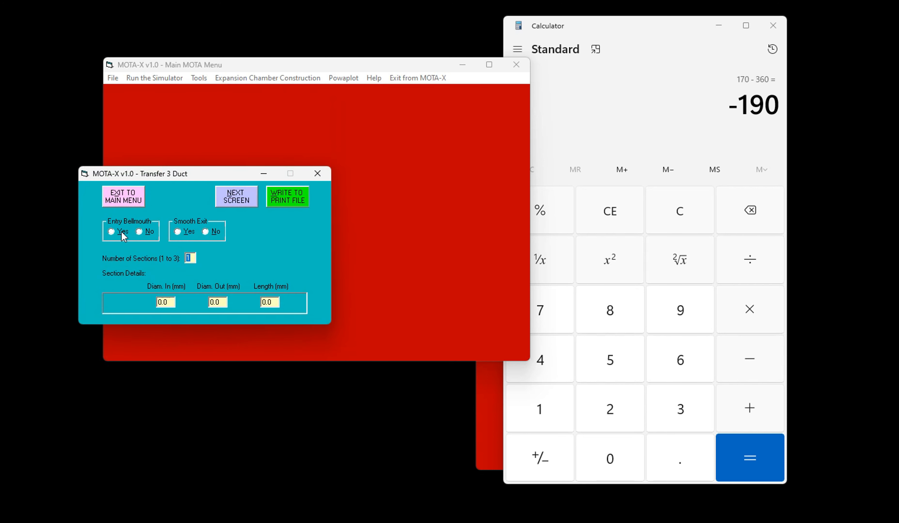
pyautogui.click(122, 233)
pyautogui.click(185, 232)
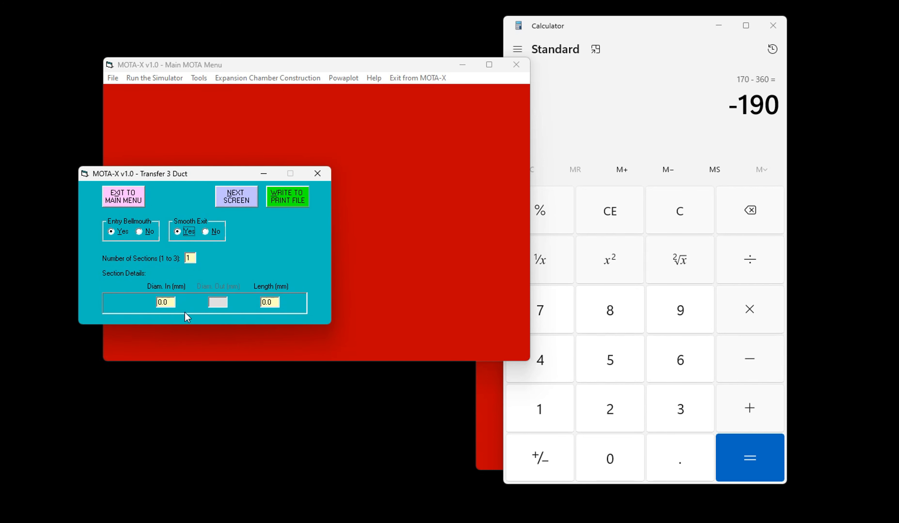
pyautogui.click(170, 301)
pyautogui.write('20')
pyautogui.click(275, 303)
pyautogui.click(238, 202)
# Open the expansion chamber duct details and place the Expansion Chamber Design Utility's data entry form beside them
pyautogui.click(295, 192)
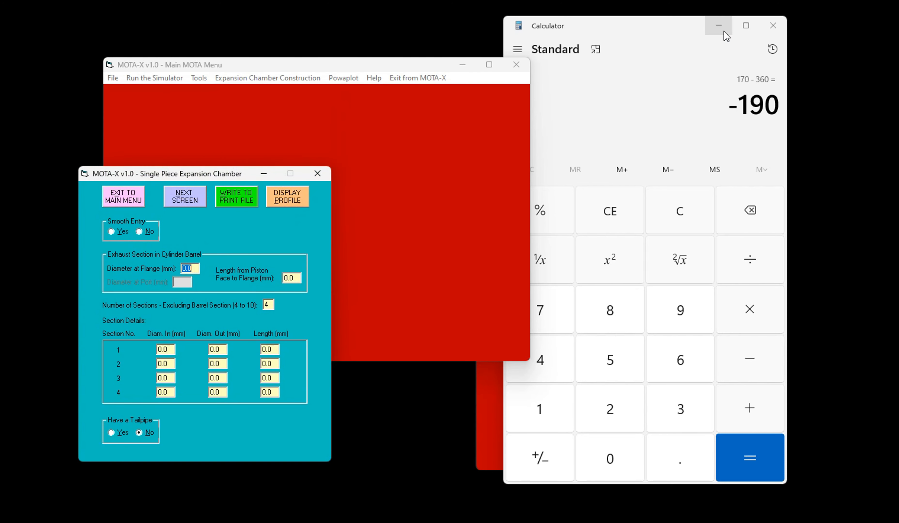
pyautogui.click(718, 28)
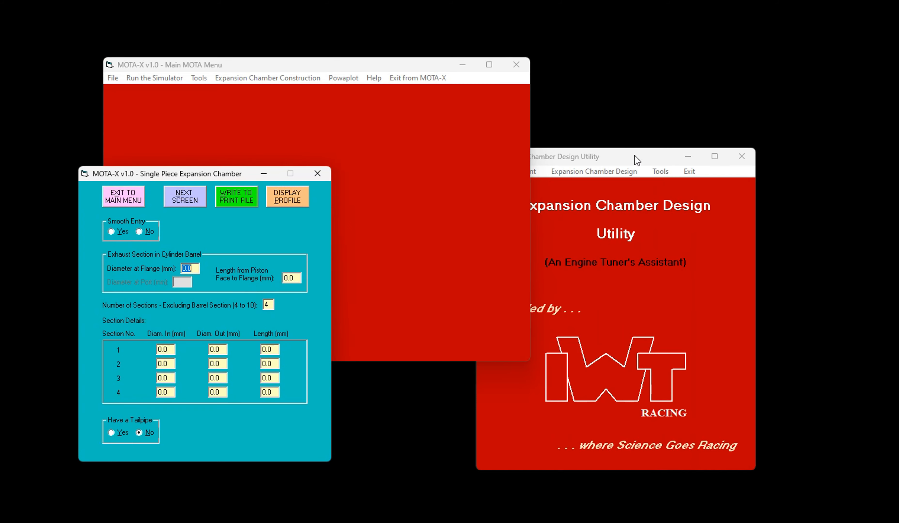
pyautogui.moveTo(635, 157); pyautogui.dragTo(559, 112)
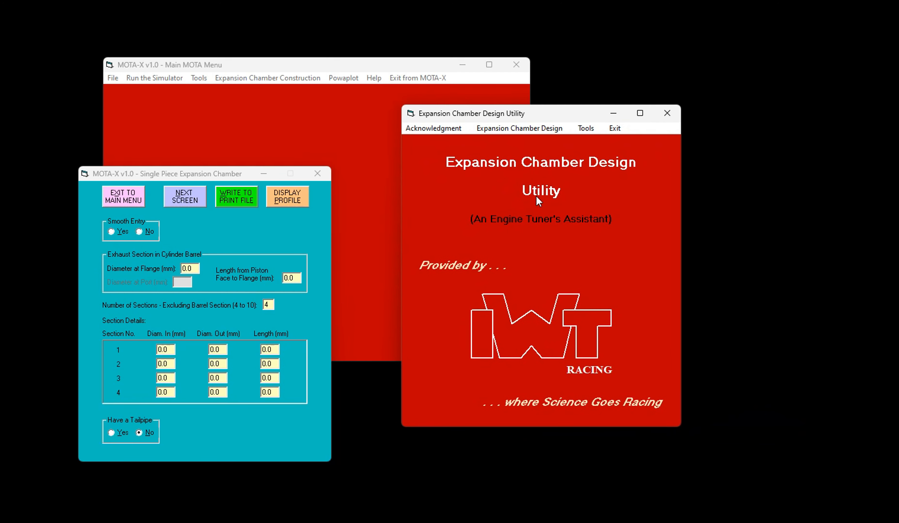
pyautogui.click(540, 128)
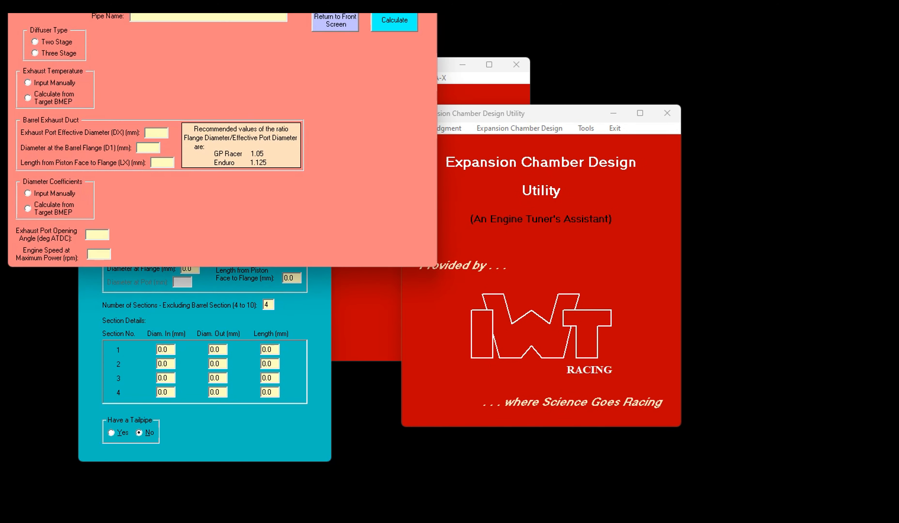
pyautogui.moveTo(155, 0); pyautogui.dragTo(488, 149)
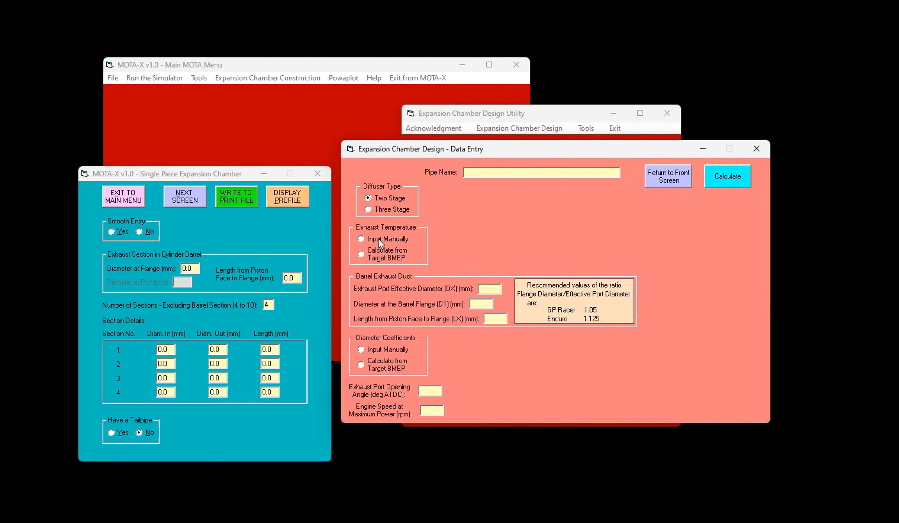
# Enter the exhaust temperature manually as 580 °C and set the barrel exhaust duct to 35 mm effective diameter, 35 mm flange diameter and 60 mm length
pyautogui.click(360, 239)
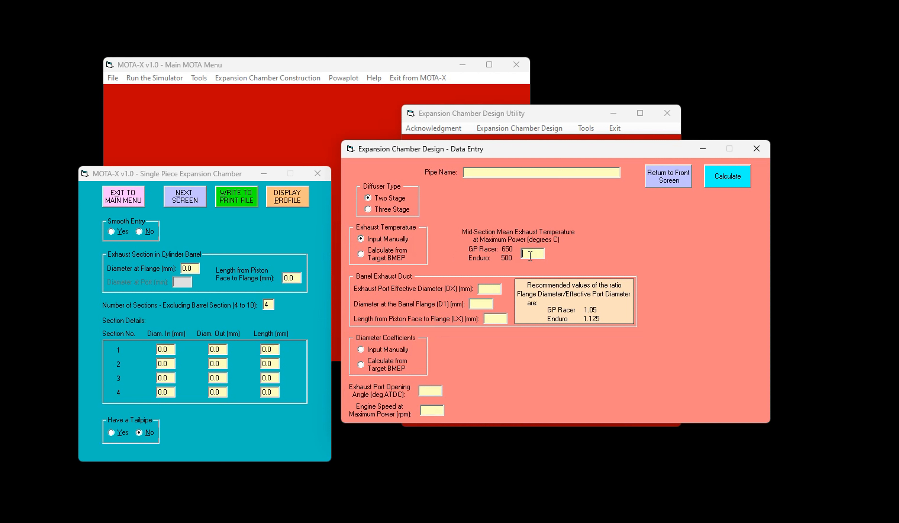
pyautogui.write('580')
pyautogui.click(491, 291)
pyautogui.write('35')
pyautogui.click(497, 319)
# Have the diameter coefficients calculated from a target BMEP of 11 bar
pyautogui.click(363, 365)
pyautogui.click(536, 362)
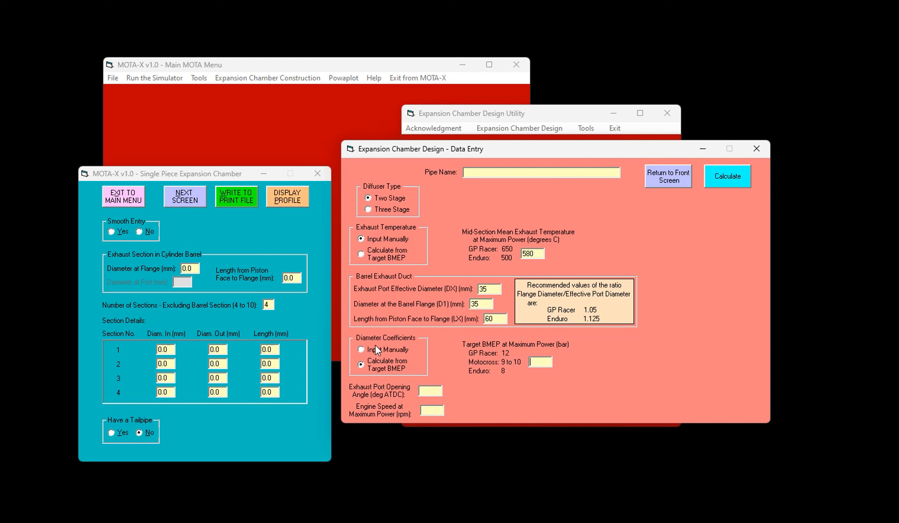
pyautogui.click(360, 349)
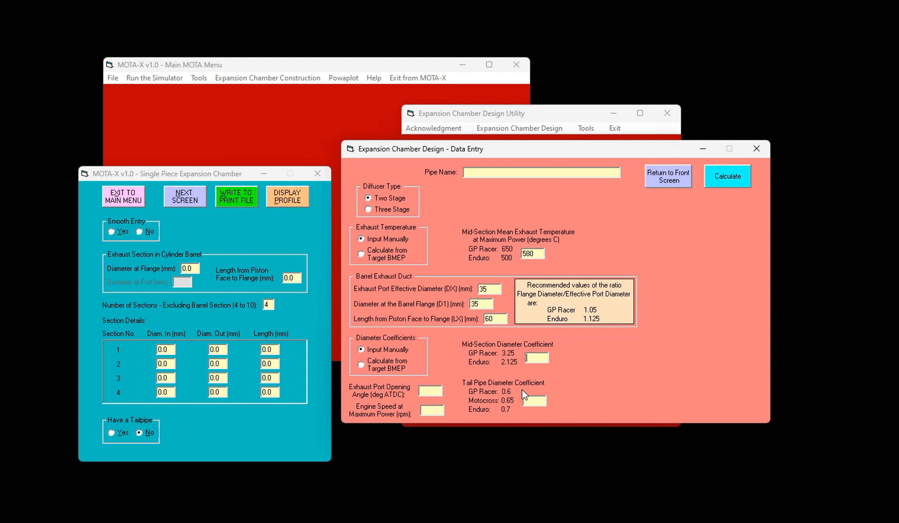
pyautogui.click(361, 364)
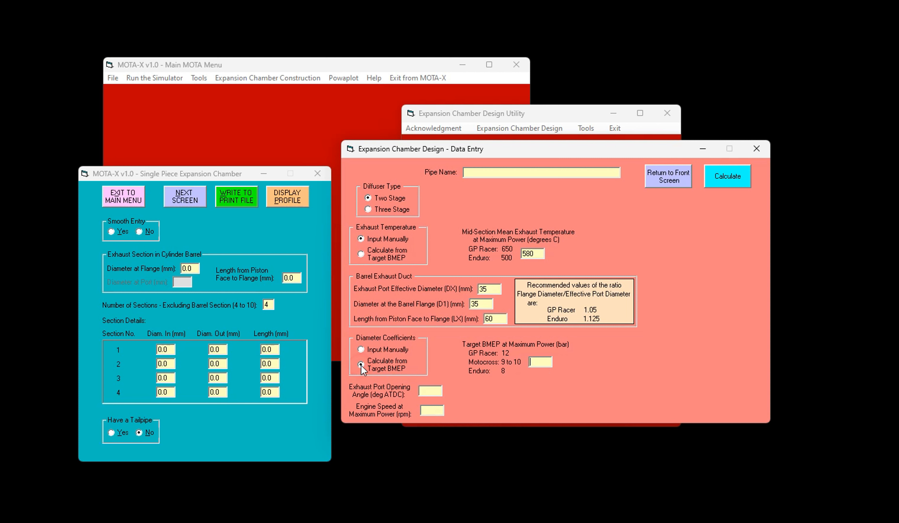
pyautogui.click(537, 363)
pyautogui.write('11')
pyautogui.click(432, 392)
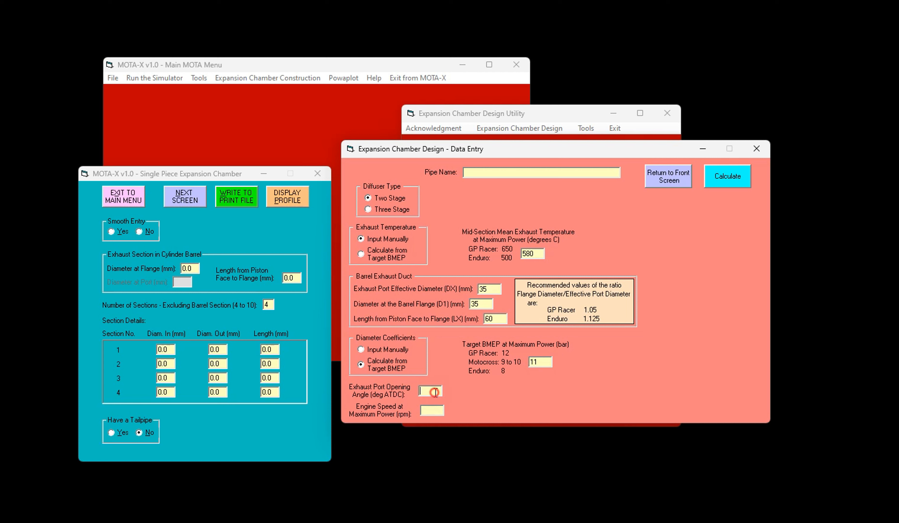
# Set the Single Piece Expansion Chamber's smooth entry to Yes and try to accept the duct
pyautogui.click(217, 237)
pyautogui.click(191, 202)
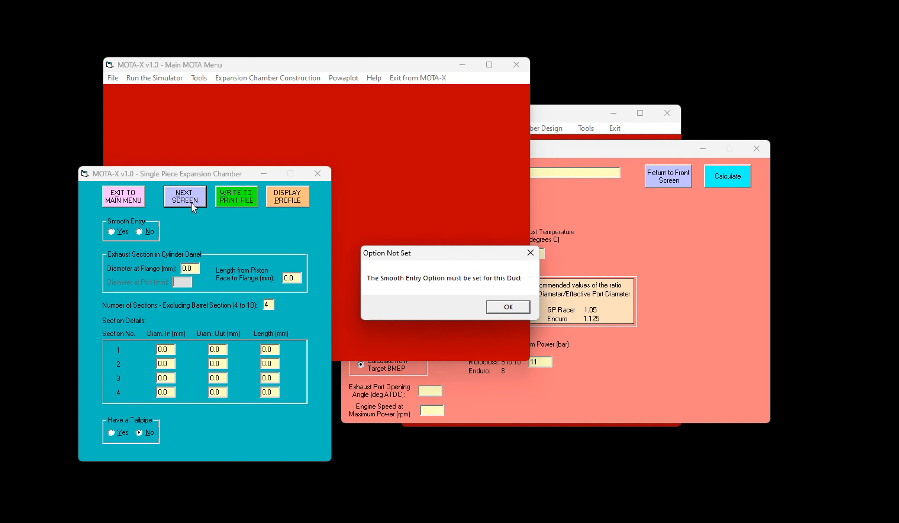
pyautogui.click(499, 305)
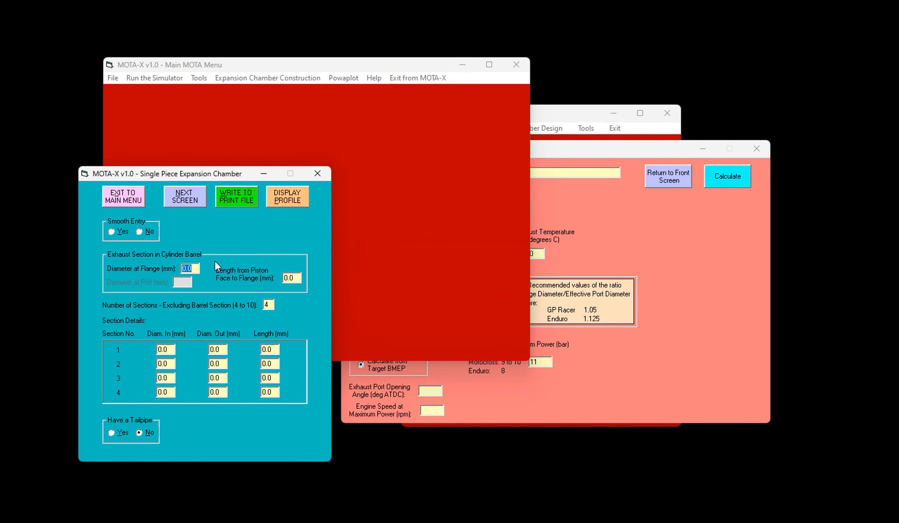
pyautogui.click(117, 230)
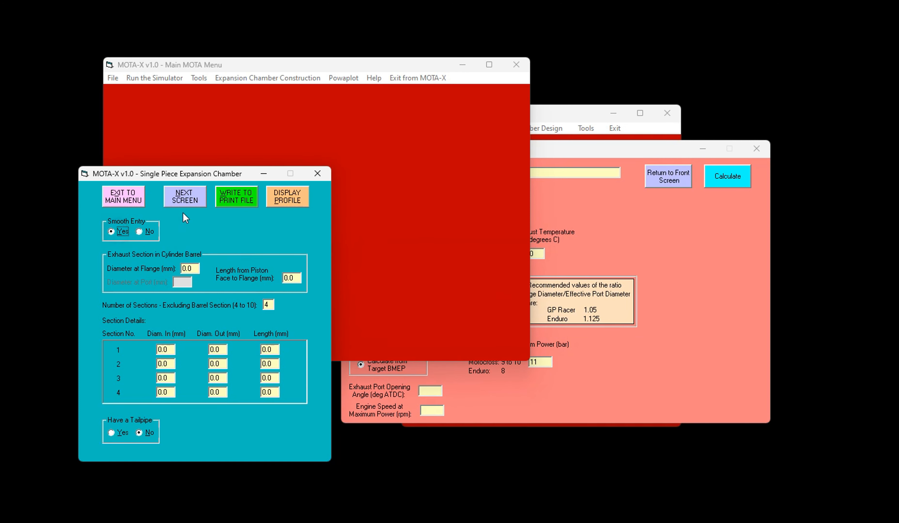
pyautogui.click(186, 199)
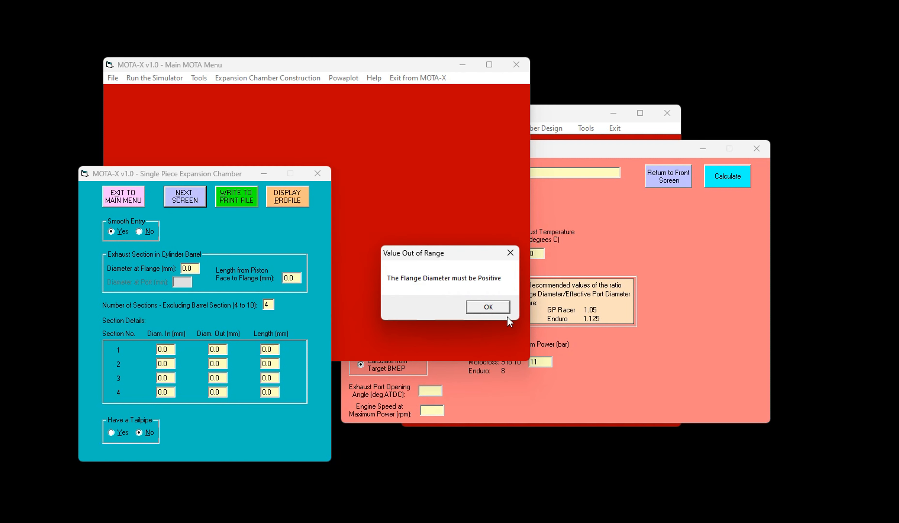
pyautogui.click(491, 306)
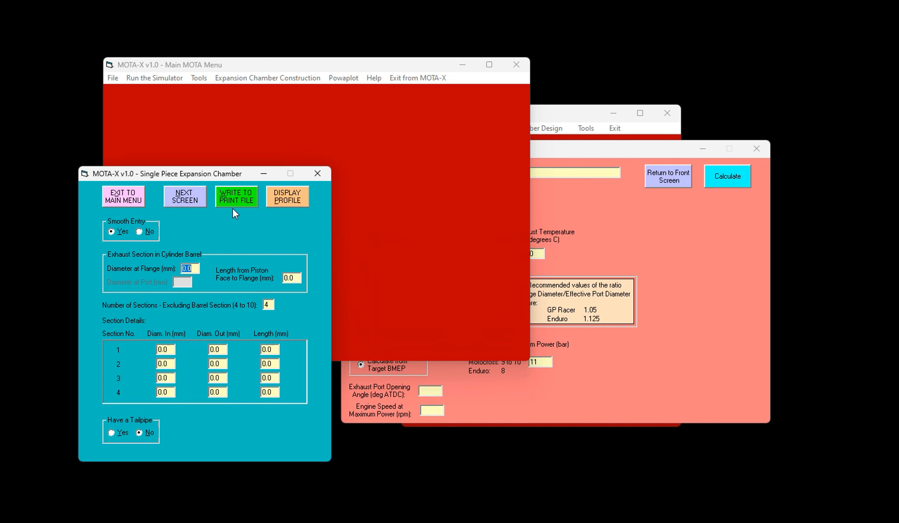
# Set the cylinder barrel's exhaust section to 35 mm flange diameter and 63 mm length from piston face to flange
pyautogui.click(625, 368)
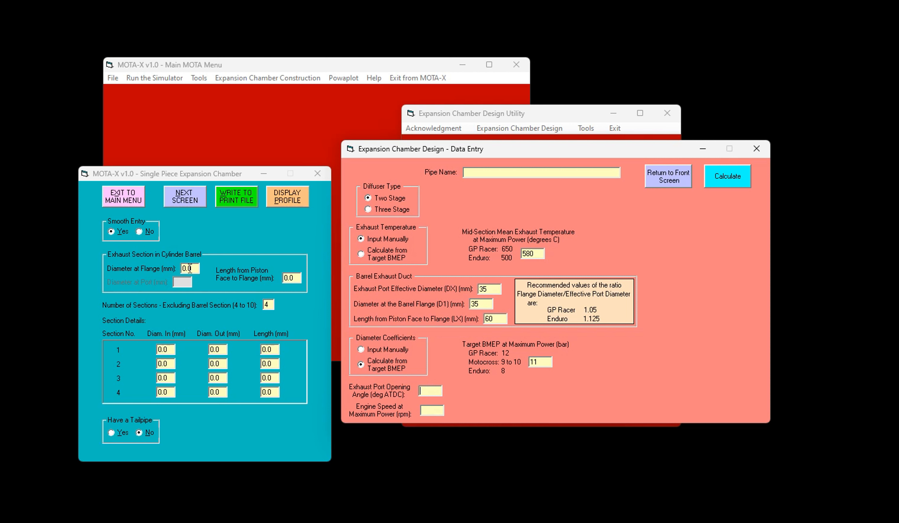
pyautogui.moveTo(189, 268); pyautogui.dragTo(172, 268)
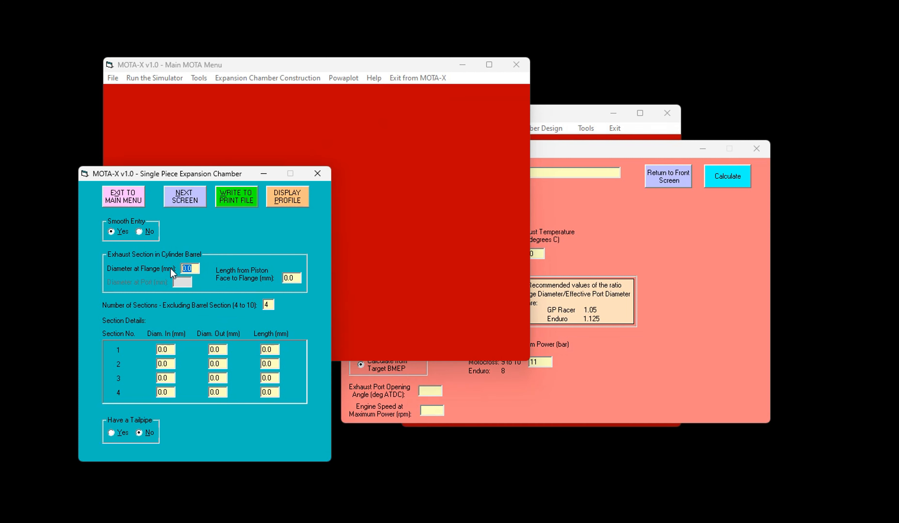
pyautogui.write('36')
pyautogui.press('Tab')
pyautogui.moveTo(579, 150); pyautogui.dragTo(643, 149)
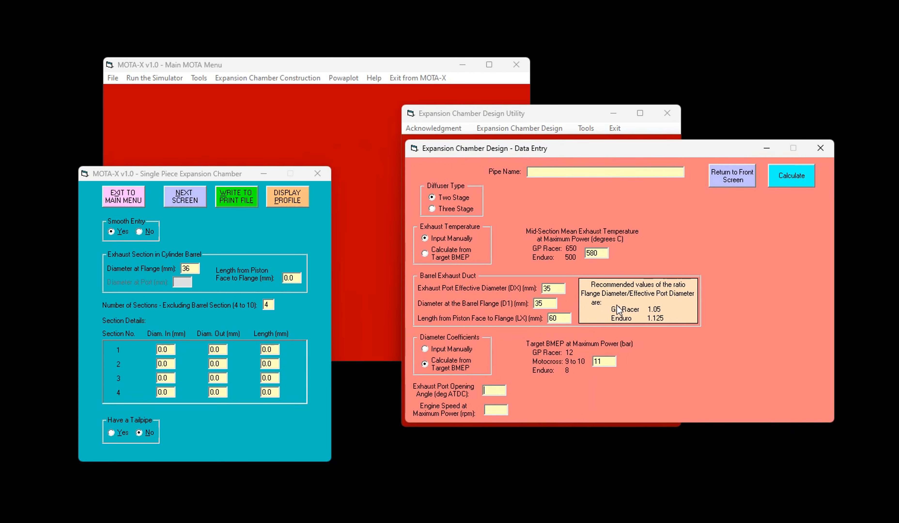
pyautogui.click(291, 277)
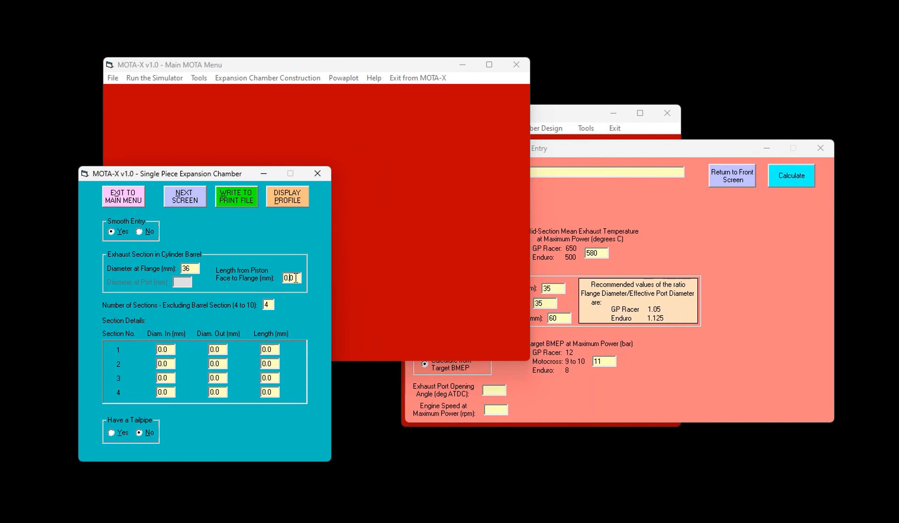
pyautogui.write('63')
pyautogui.click(187, 268)
pyautogui.write('3')
pyautogui.click(314, 303)
# Define chamber section 1 with a 35 mm inlet diameter, 100 mm outlet diameter and 380 mm length
pyautogui.click(169, 349)
pyautogui.write('35')
pyautogui.click(214, 349)
pyautogui.moveTo(215, 350); pyautogui.dragTo(222, 349)
pyautogui.write('1000')
pyautogui.press('BackSpace')
pyautogui.click(265, 349)
pyautogui.moveTo(265, 349); pyautogui.dragTo(276, 349)
pyautogui.write('380')
pyautogui.doubleClick(169, 364)
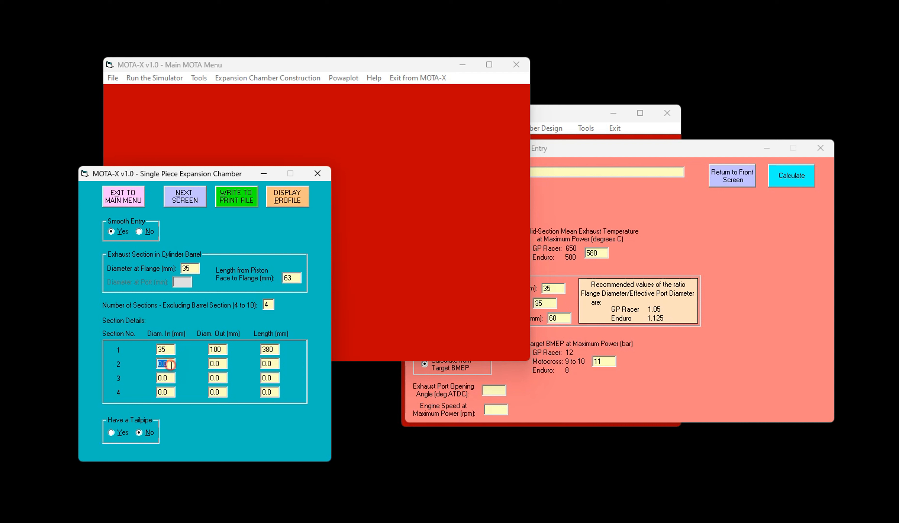
# Change chamber section 1 to a 75 mm outlet diameter and 300 mm length
pyautogui.doubleClick(222, 350)
pyautogui.write('75')
pyautogui.doubleClick(273, 350)
pyautogui.write('300')
# Define chamber section 2 with a 75 mm inlet diameter, 90 mm outlet diameter and 100 mm length
pyautogui.doubleClick(171, 363)
pyautogui.write('754')
pyautogui.click(220, 363)
pyautogui.press('BackSpace')
pyautogui.press('BackSpace')
pyautogui.press('BackSpace')
pyautogui.write('90')
pyautogui.doubleClick(274, 363)
pyautogui.write('100')
# Define chamber section 3 with 90 mm inlet and outlet diameters and a 65 mm length
pyautogui.doubleClick(170, 378)
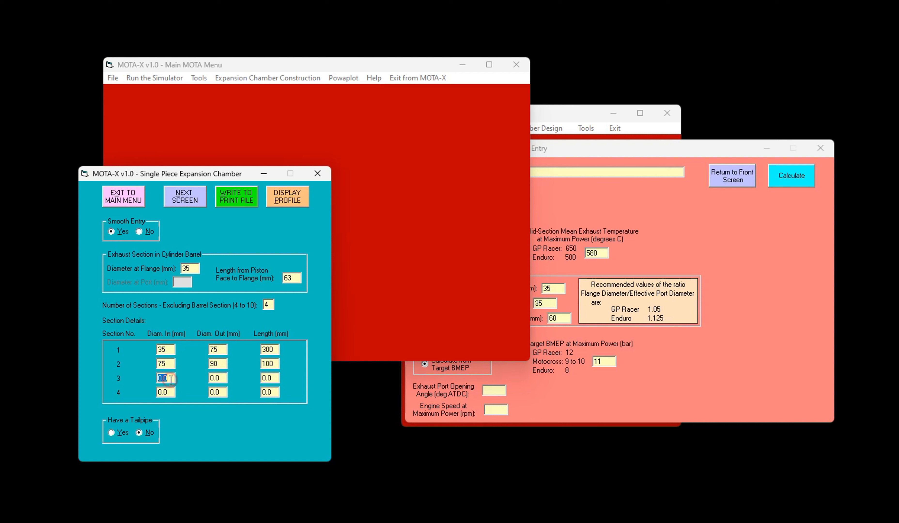
pyautogui.write('90')
pyautogui.doubleClick(219, 375)
pyautogui.write('90')
pyautogui.doubleClick(271, 378)
pyautogui.write('75')
pyautogui.doubleClick(270, 378)
pyautogui.write('65')
# Define chamber section 4 with a 90 mm inlet diameter, 19 mm outlet diameter and 180 mm length
pyautogui.doubleClick(169, 391)
pyautogui.write('90')
pyautogui.doubleClick(218, 391)
pyautogui.write('19')
pyautogui.doubleClick(277, 391)
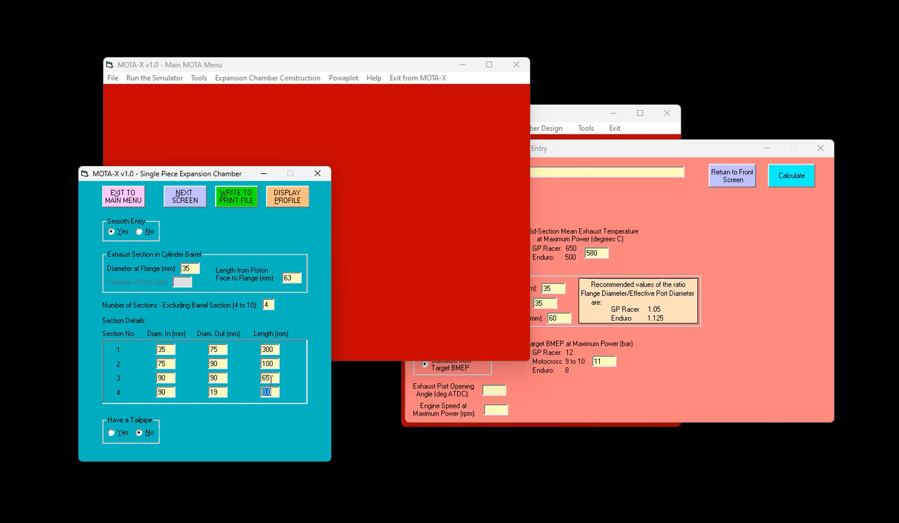
pyautogui.write('180')
# Add a tailpipe of 19 mm diameter and 300 mm length, and accept the expansion chamber duct
pyautogui.click(112, 433)
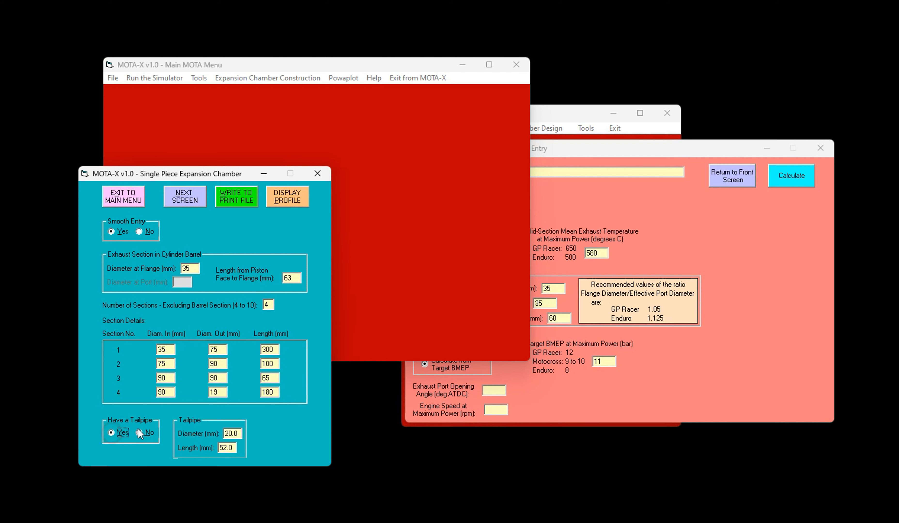
pyautogui.click(240, 434)
pyautogui.write('19')
pyautogui.click(233, 447)
pyautogui.write('300')
pyautogui.click(176, 199)
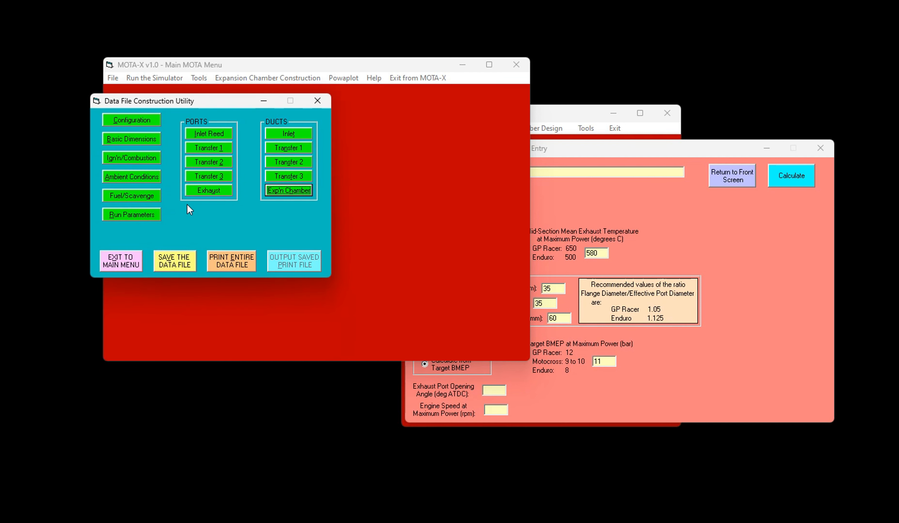
# Consult the Exhaust Port details and enter an 85° ATDC opening angle and 13000 rpm maximum-power speed in the chamber design form
pyautogui.click(209, 190)
pyautogui.click(697, 377)
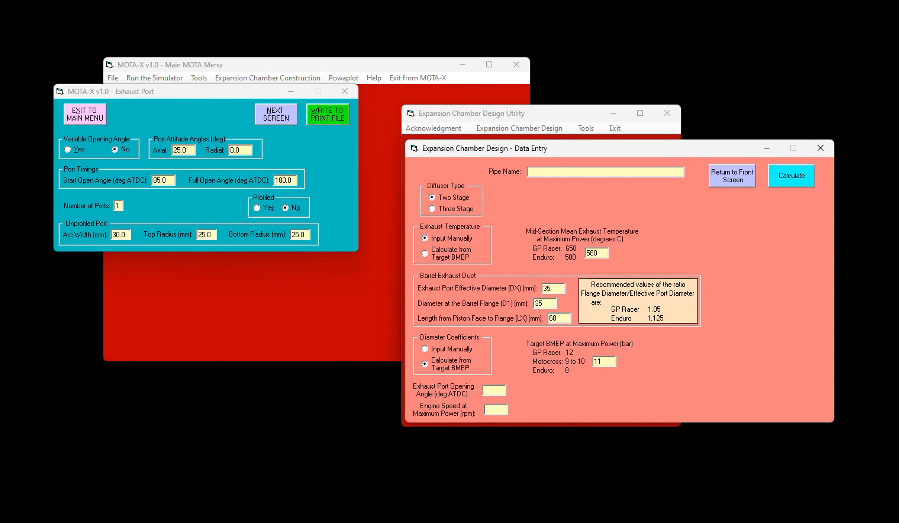
pyautogui.write('85')
pyautogui.write('13000')
# Name the pipe "youtube", try to calculate the chamber design and dismiss the flange diameter warning
pyautogui.click(565, 174)
pyautogui.write('youtube')
pyautogui.click(790, 175)
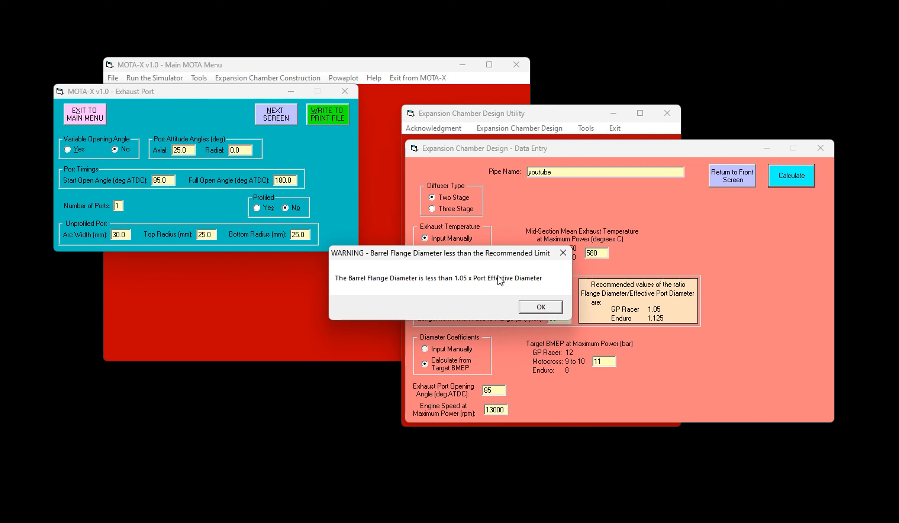
pyautogui.moveTo(499, 250); pyautogui.dragTo(354, 333)
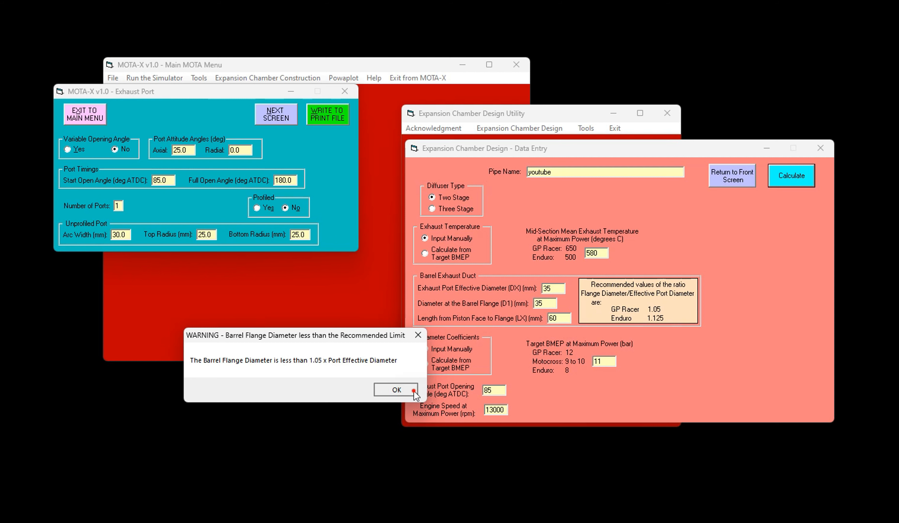
pyautogui.press('Return')
# Set the design's barrel flange diameter D1 to 37 mm and calculate the exhaust system dimensions
pyautogui.click(555, 303)
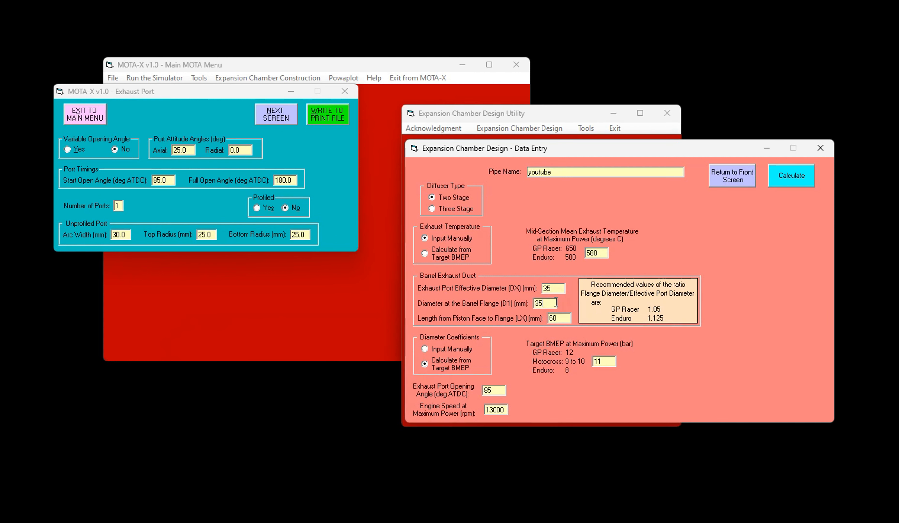
pyautogui.write('7')
pyautogui.click(791, 176)
pyautogui.moveTo(669, 148); pyautogui.dragTo(672, 88)
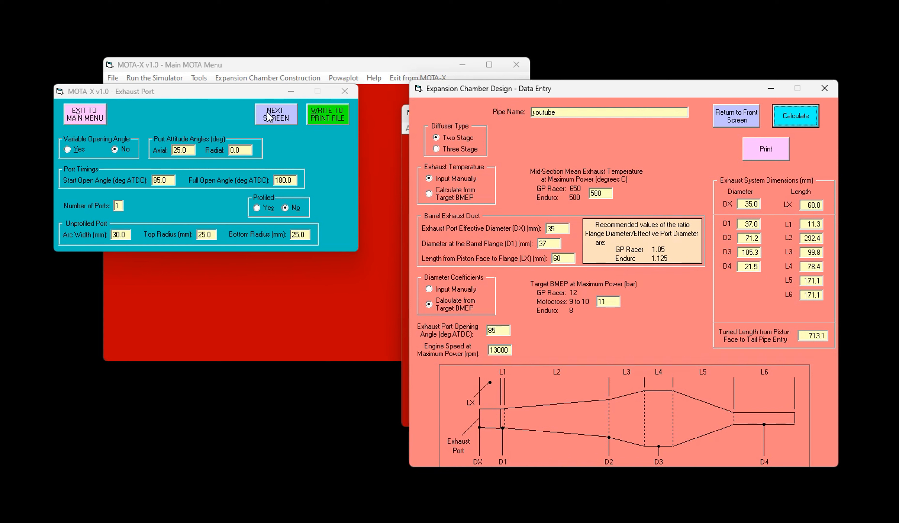
# Leave the Exhaust Port details, reopen the expansion chamber duct and arrange it beside the calculated design
pyautogui.click(281, 121)
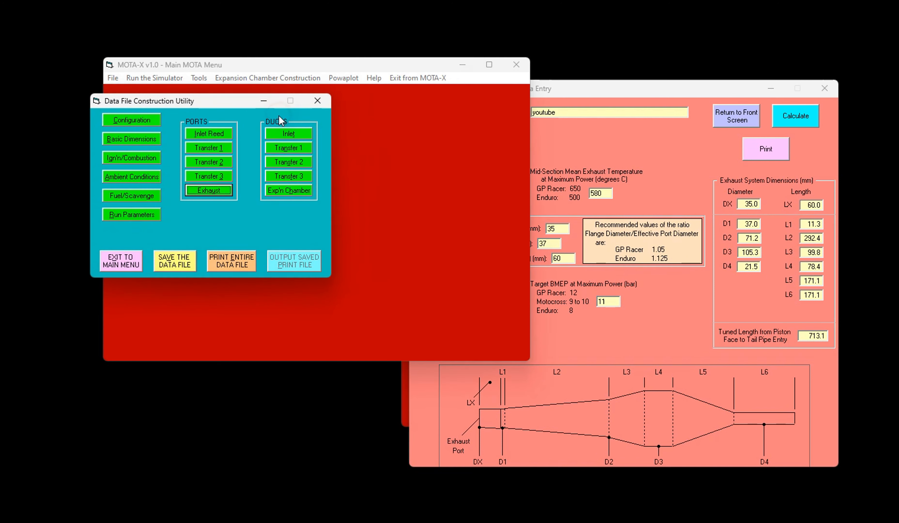
pyautogui.click(294, 193)
pyautogui.moveTo(207, 171); pyautogui.dragTo(203, 120)
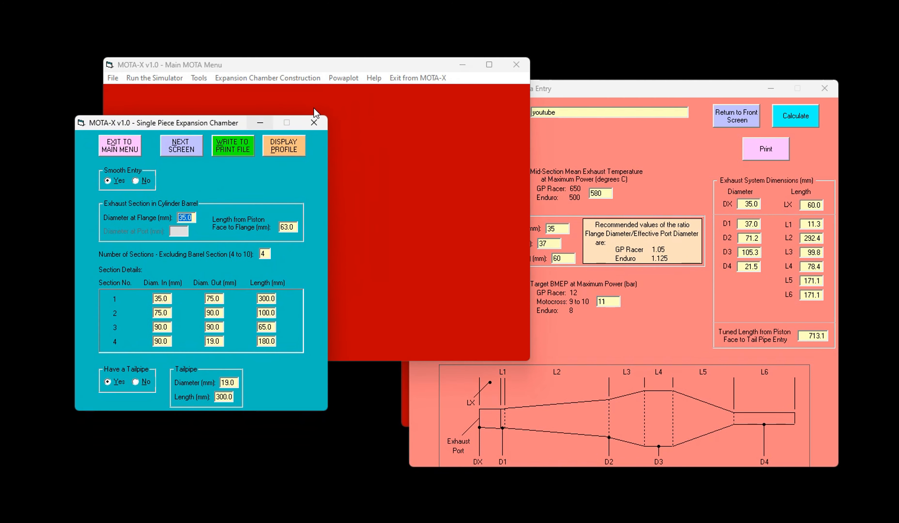
pyautogui.moveTo(598, 86); pyautogui.dragTo(594, 40)
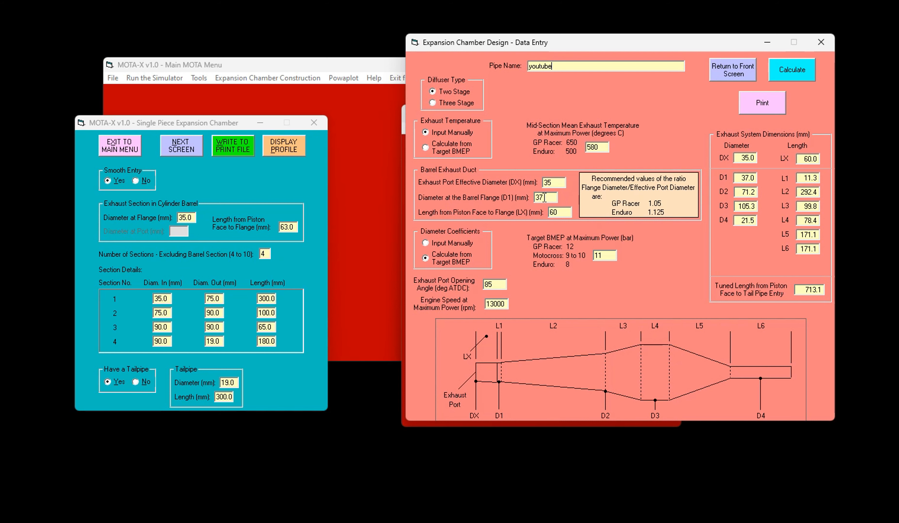
# Set the duct's barrel exhaust section to 37 mm flange diameter and 60 mm length from piston face to flange
pyautogui.moveTo(194, 217); pyautogui.dragTo(158, 219)
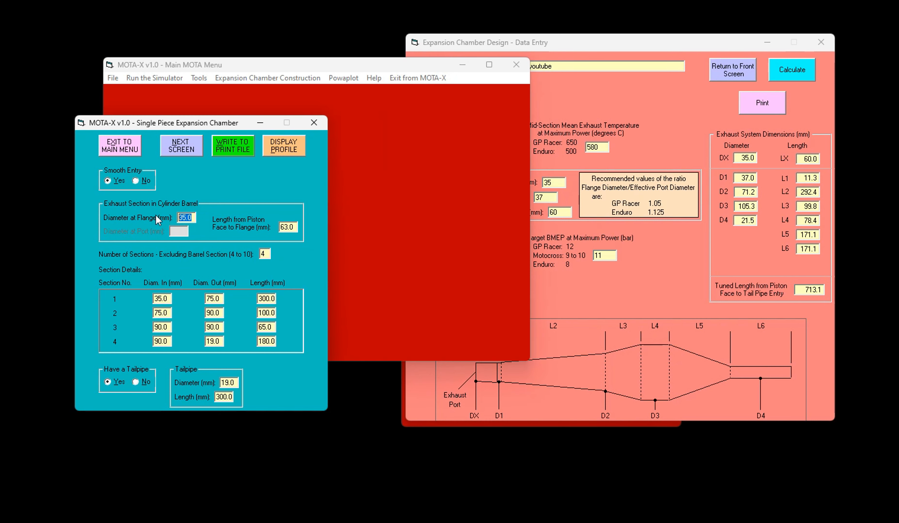
pyautogui.write('37')
pyautogui.click(603, 289)
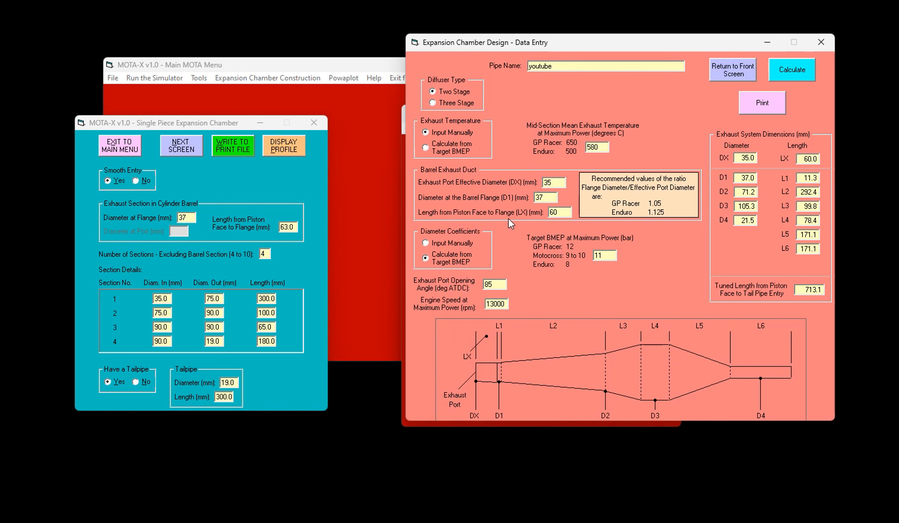
pyautogui.click(293, 227)
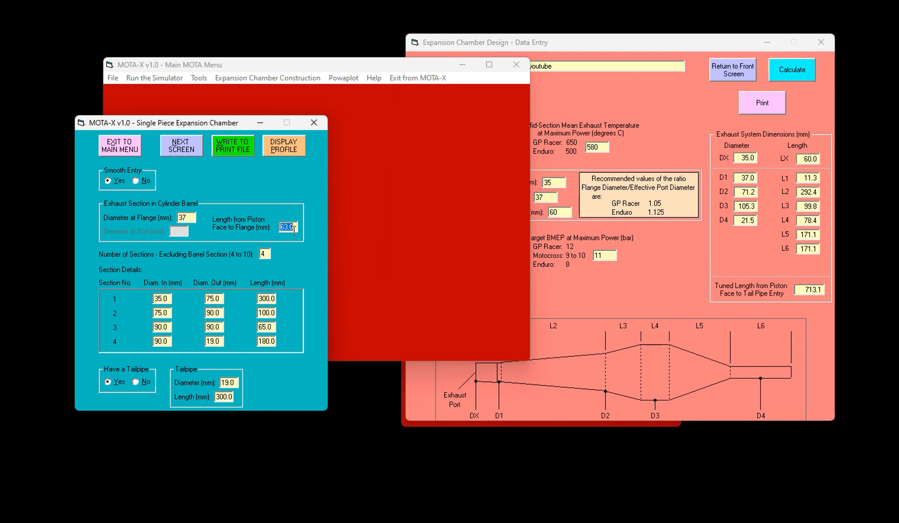
pyautogui.write('60')
# Check the calculated chamber layout and set the duct's number of sections to 6
pyautogui.click(674, 271)
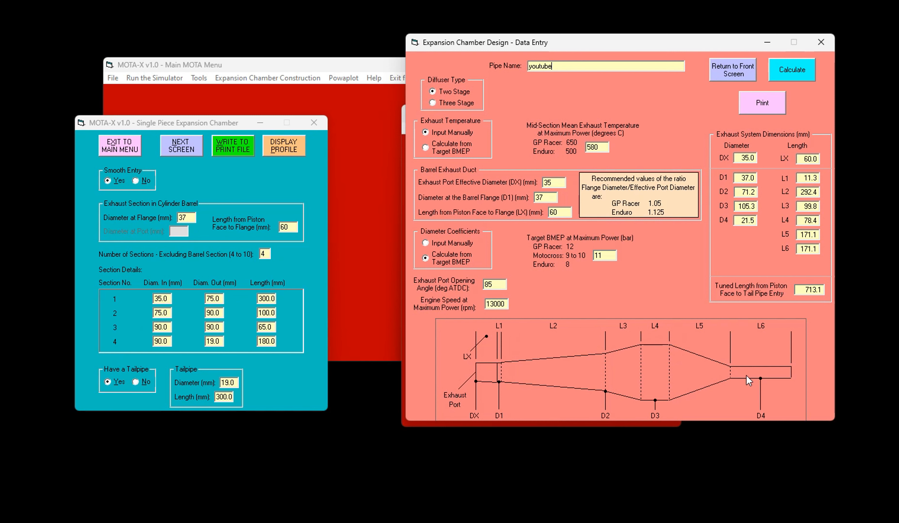
pyautogui.click(266, 254)
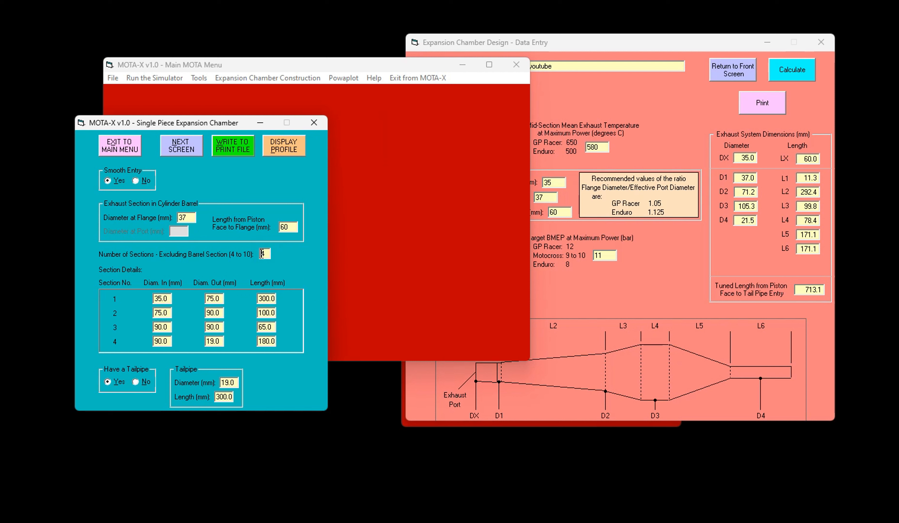
pyautogui.doubleClick(262, 254)
pyautogui.write('6')
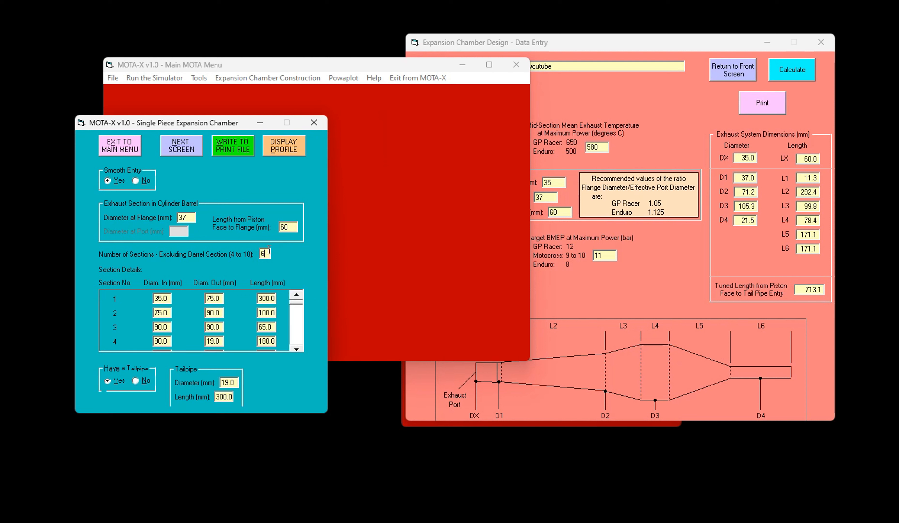
# Set section 1 of the six-section chamber to a 37 mm inlet diameter and 71.2 mm outlet diameter
pyautogui.doubleClick(165, 299)
pyautogui.write('37')
pyautogui.click(220, 298)
pyautogui.write('7')
# Set section 1 of the expansion chamber to a 37 mm outlet diameter and 11.3 mm length
pyautogui.click(552, 367)
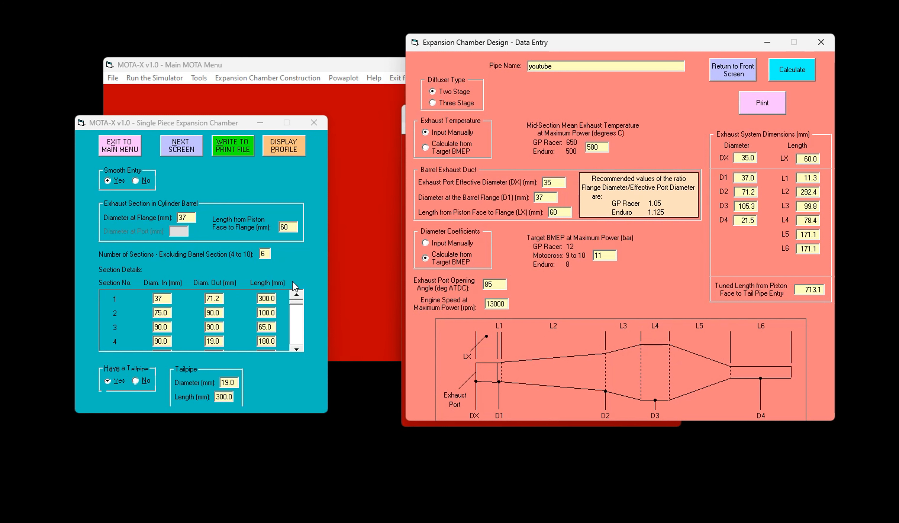
pyautogui.click(223, 298)
pyautogui.write('37')
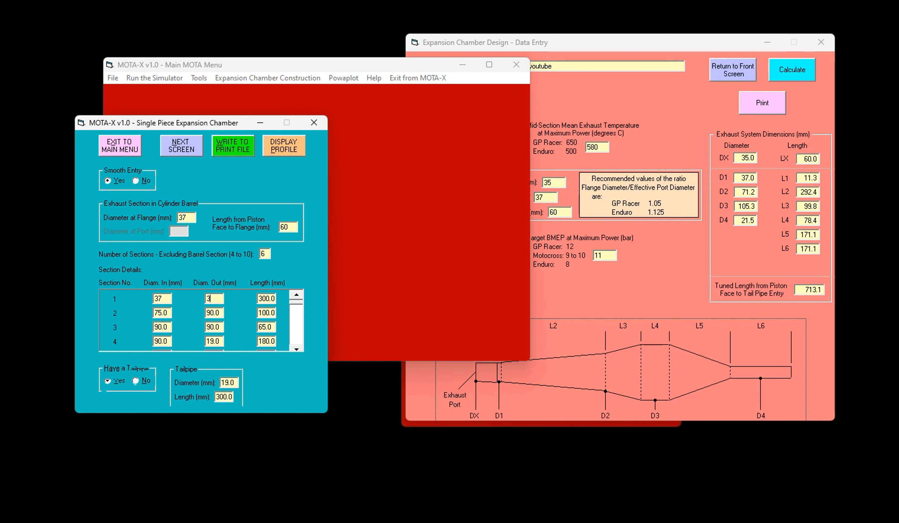
pyautogui.click(262, 298)
pyautogui.write('11.3')
# Set section 2 to a 37 mm inlet diameter, 71.2 mm outlet diameter and 292.4 mm length
pyautogui.click(169, 313)
pyautogui.write('3')
pyautogui.press('Tab')
pyautogui.write('71.2')
pyautogui.moveTo(223, 314); pyautogui.dragTo(195, 314)
pyautogui.write('292.')
pyautogui.write('4')
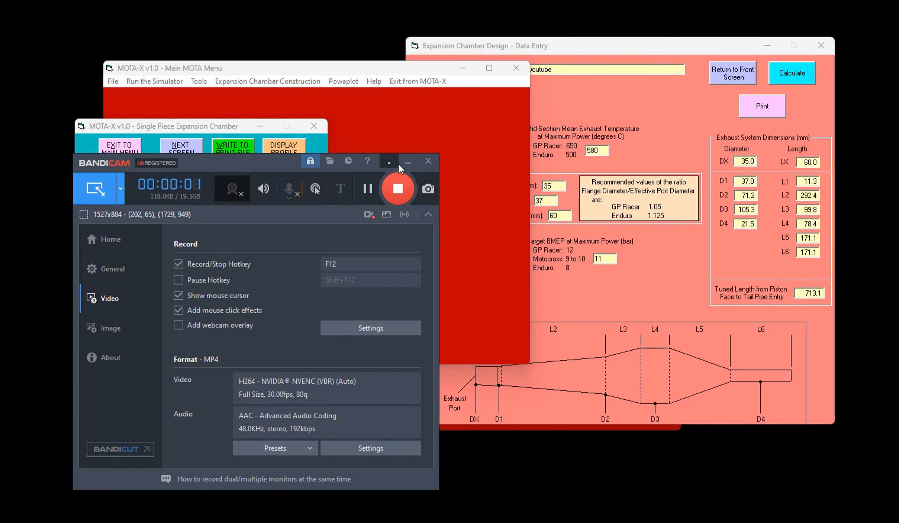
pyautogui.click(404, 164)
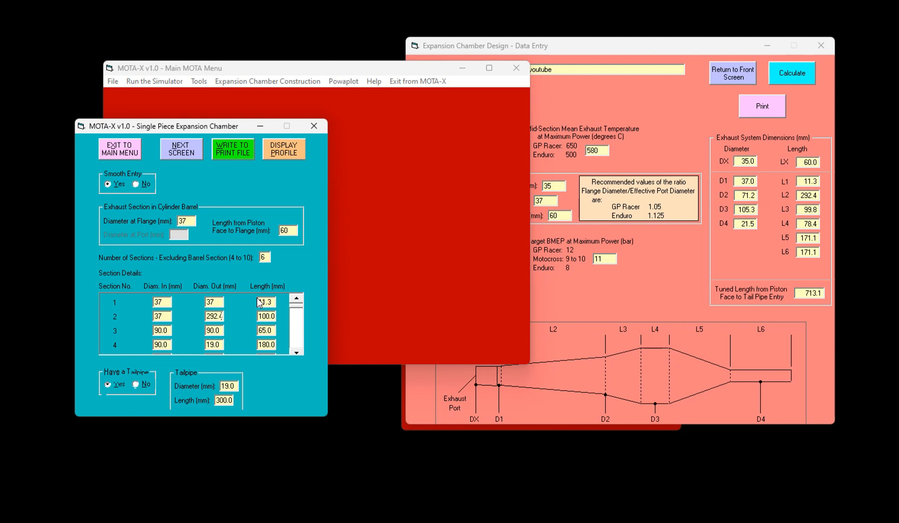
pyautogui.moveTo(258, 316); pyautogui.dragTo(276, 317)
pyautogui.write('292.4')
pyautogui.doubleClick(223, 317)
pyautogui.write('7')
# Set section 3 to a 71.2 mm inlet diameter, 105.3 mm outlet diameter and 99.8 mm length
pyautogui.doubleClick(170, 332)
pyautogui.write('71.2')
pyautogui.press('Tab')
pyautogui.write('105.3')
pyautogui.click(271, 331)
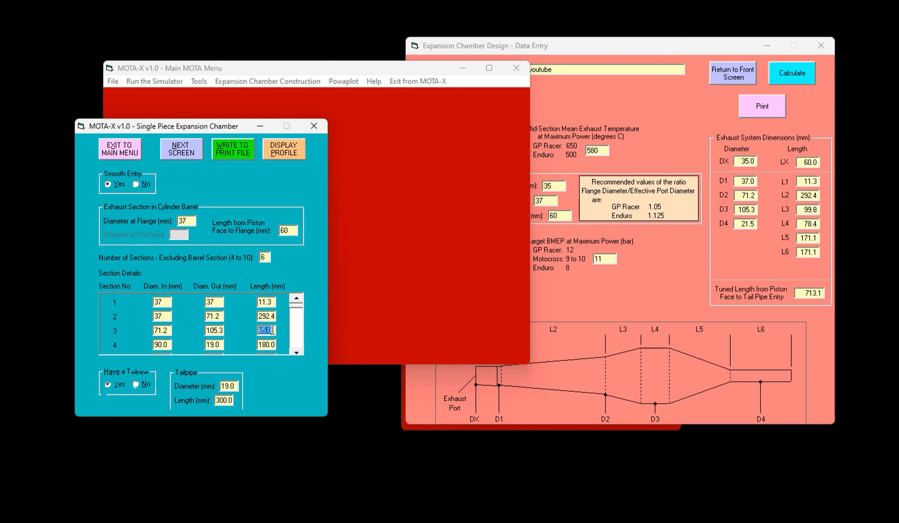
pyautogui.write('99.8')
# Set section 4 to 105.3 mm inlet and outlet diameters with a length of 78.4 mm
pyautogui.click(168, 345)
pyautogui.write('105.3')
pyautogui.click(221, 345)
pyautogui.write('105.3')
pyautogui.doubleClick(260, 345)
pyautogui.write('78.4')
# Set section 5 to a 105.3 mm inlet diameter, 21.5 mm outlet diameter and 171.5 mm length
pyautogui.click(299, 351)
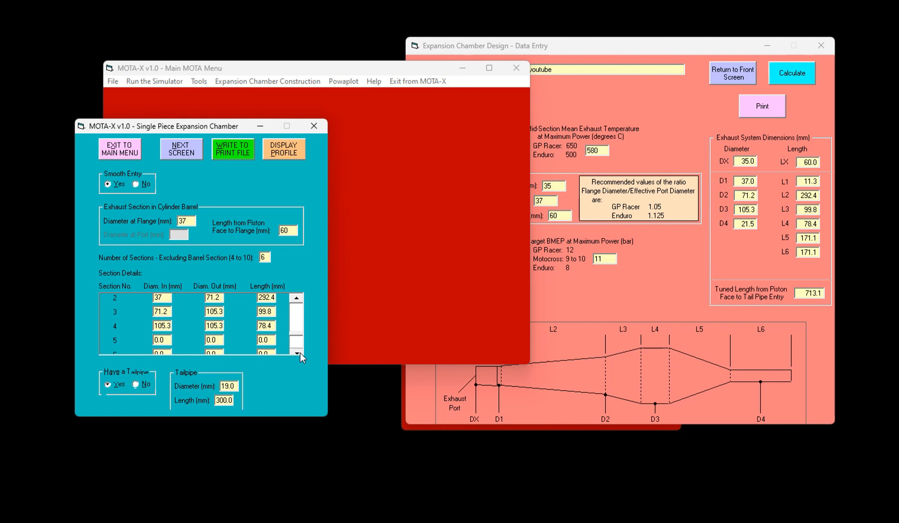
pyautogui.click(169, 336)
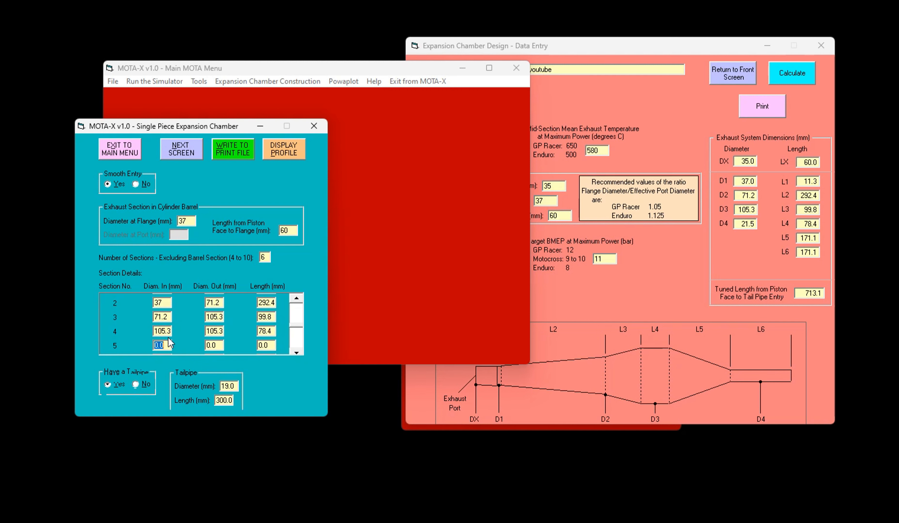
pyautogui.write('105.3')
pyautogui.click(221, 345)
pyautogui.click(221, 345)
pyautogui.write('21.5')
pyautogui.moveTo(258, 346); pyautogui.dragTo(280, 345)
pyautogui.write('171.5')
# Set section 6 to 21.5 mm inlet and outlet diameters with a length of 171.5 mm
pyautogui.click(296, 352)
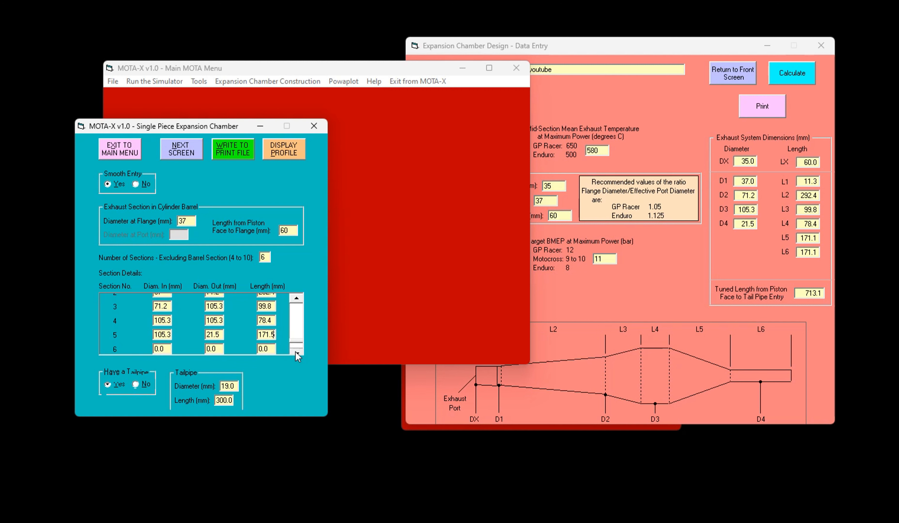
pyautogui.click(170, 346)
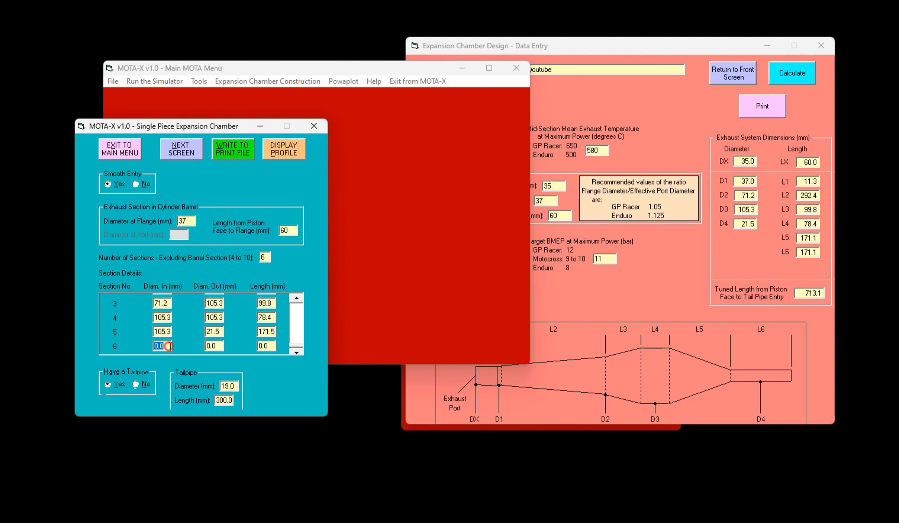
pyautogui.write('21.5')
pyautogui.click(219, 347)
pyautogui.write('21.5')
pyautogui.click(273, 343)
pyautogui.write('171.5')
# Specify that the chamber has no separate tailpipe and finish the expansion chamber details
pyautogui.doubleClick(236, 385)
pyautogui.click(135, 385)
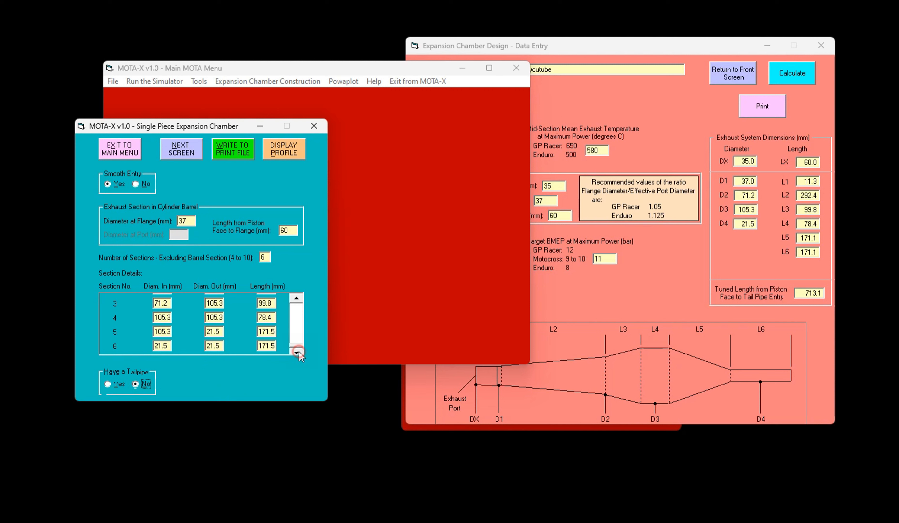
pyautogui.click(192, 154)
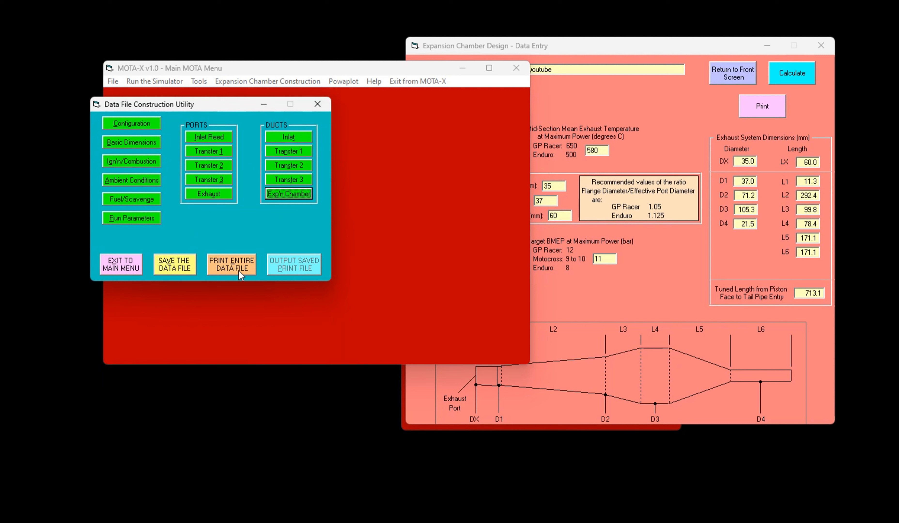
# Try to save the data file, and set the Pipe Step Factor in the run parameters to 11
pyautogui.click(193, 265)
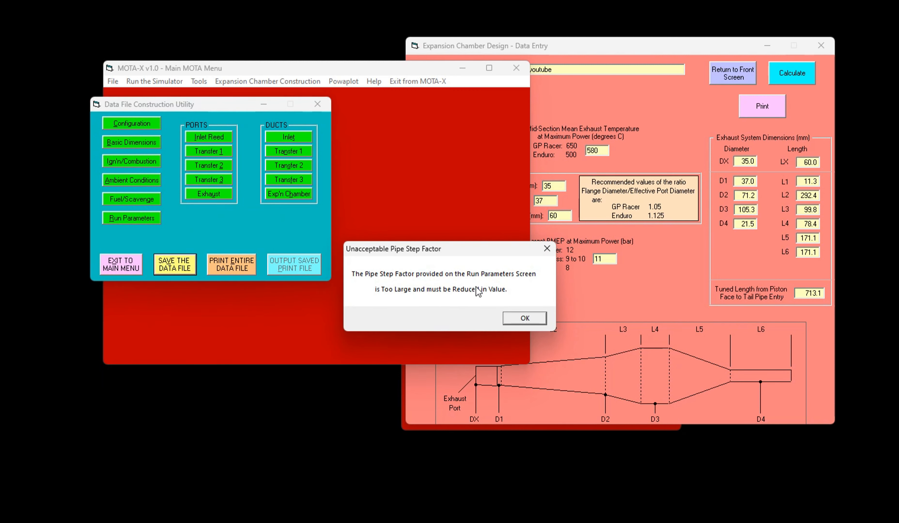
pyautogui.click(515, 318)
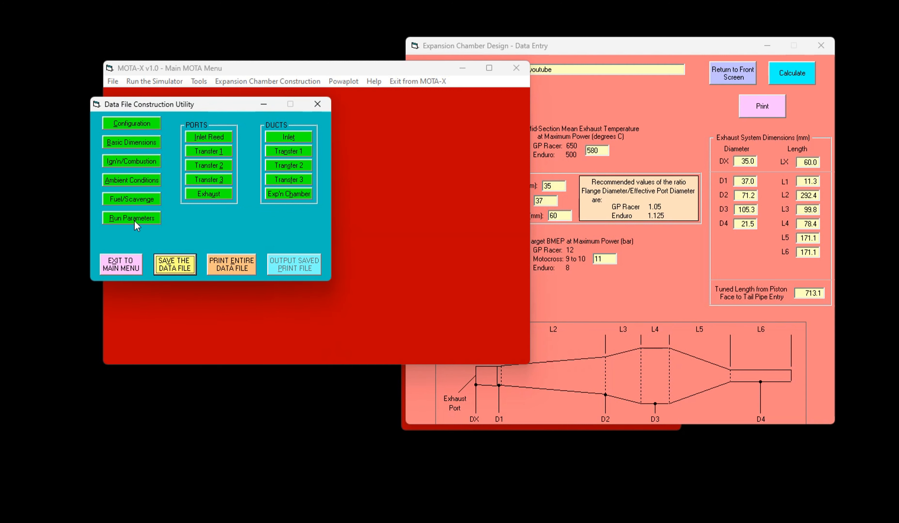
pyautogui.click(132, 218)
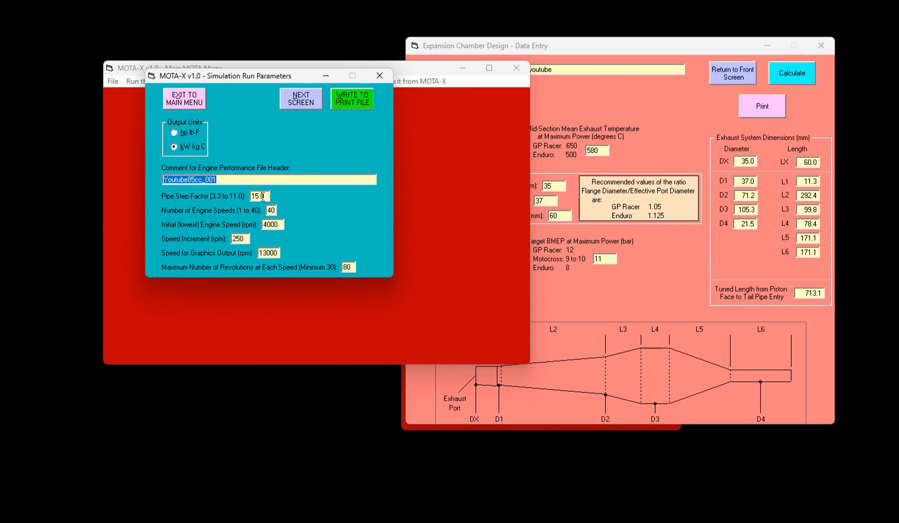
pyautogui.doubleClick(262, 196)
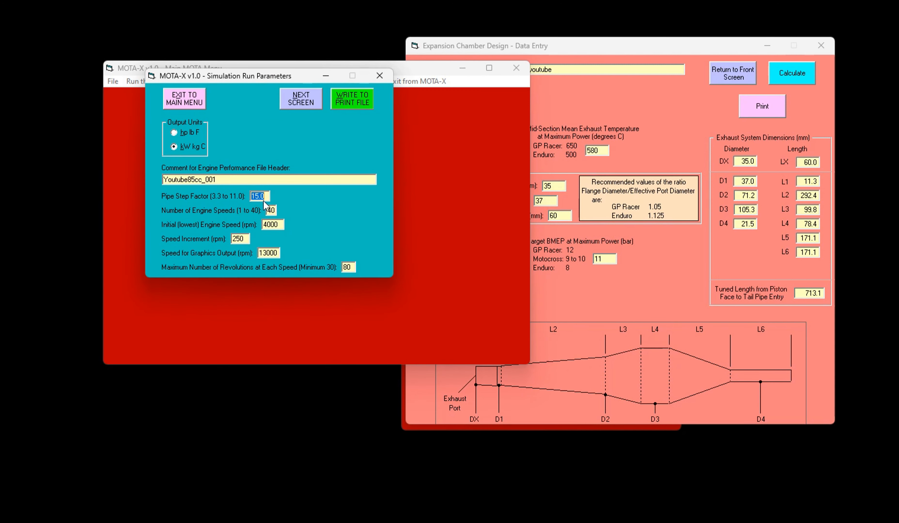
pyautogui.write('11')
pyautogui.click(301, 101)
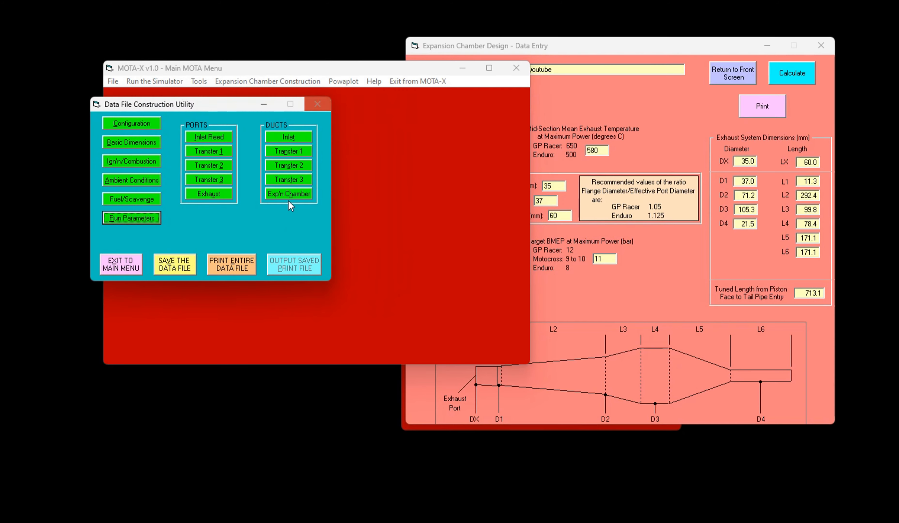
# Start saving the data file and create and open a new folder named Youtube85cc inside samples-X
pyautogui.click(180, 266)
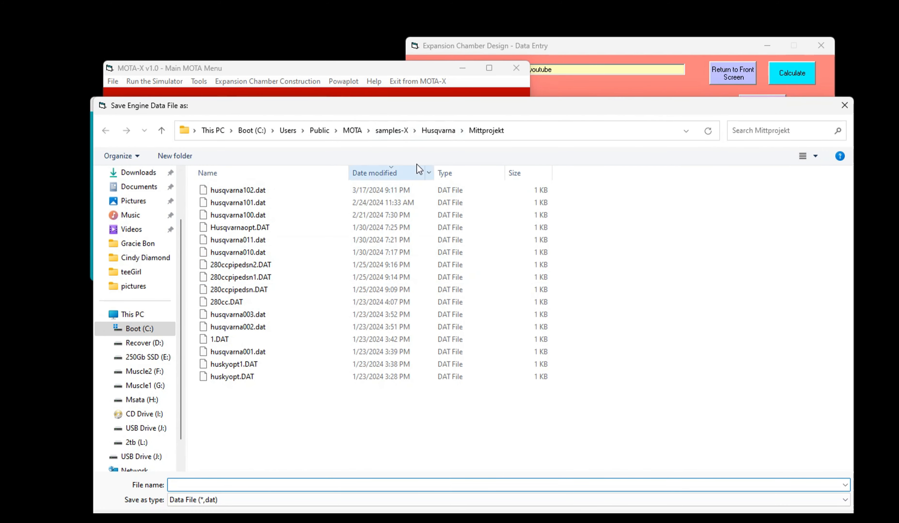
pyautogui.click(393, 131)
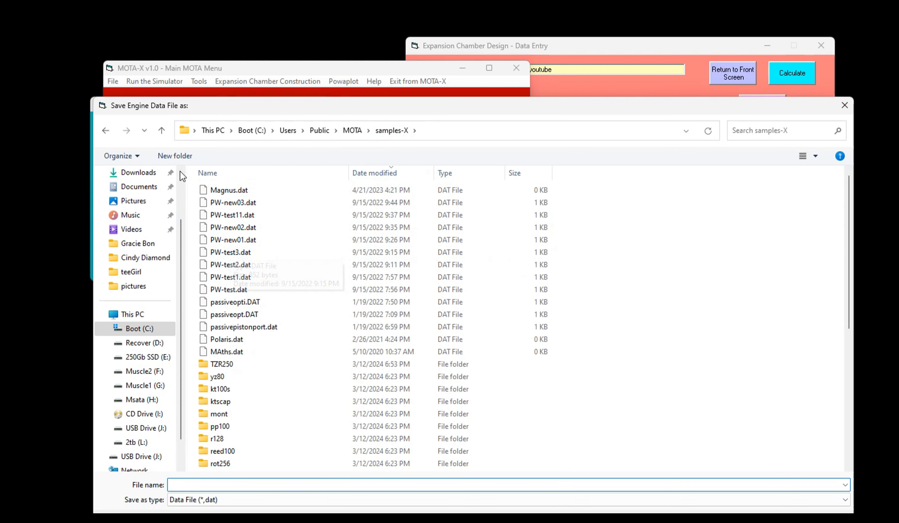
pyautogui.click(172, 154)
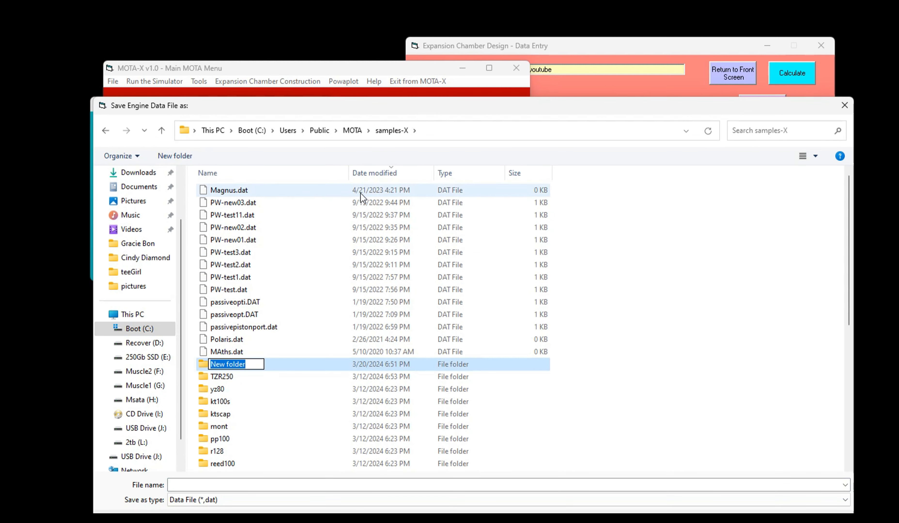
pyautogui.write('You')
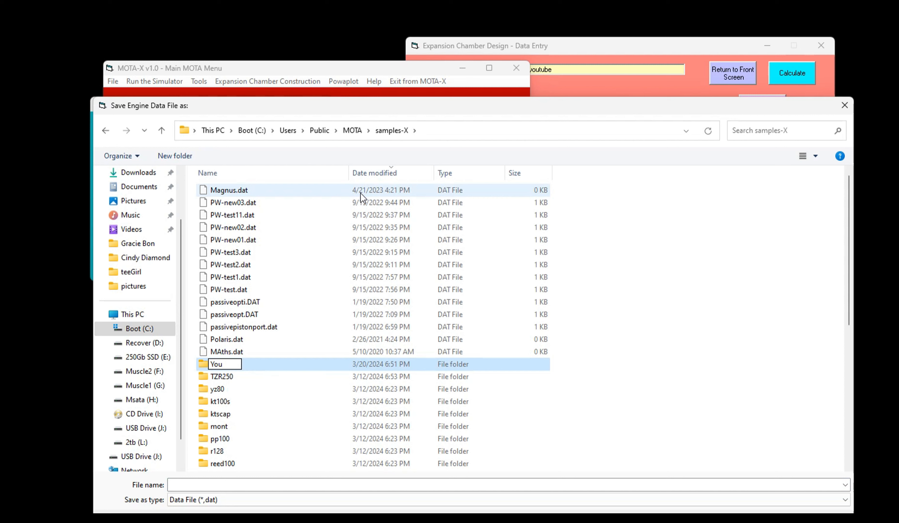
pyautogui.write('tube85cc')
pyautogui.press('Return')
pyautogui.press('Return')
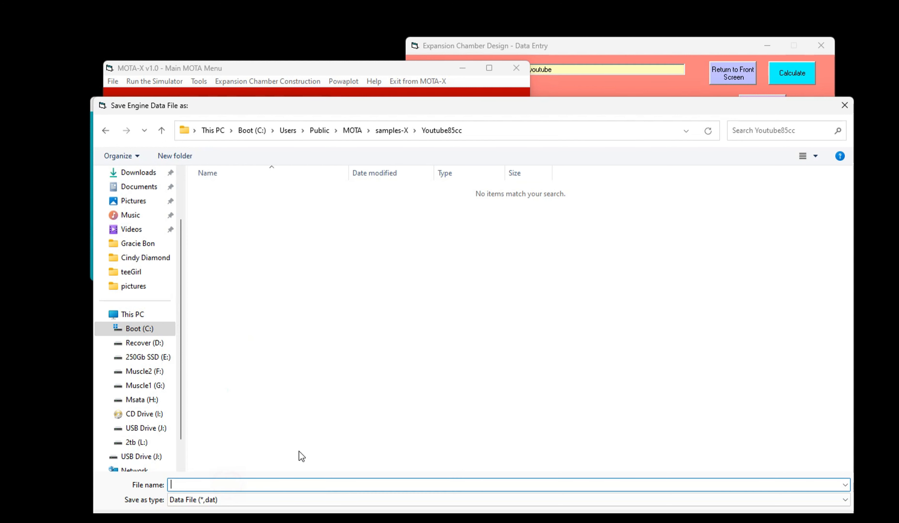
# Save the engine data file as 001_1 in the Youtube85cc folder
pyautogui.moveTo(382, 111); pyautogui.dragTo(371, 69)
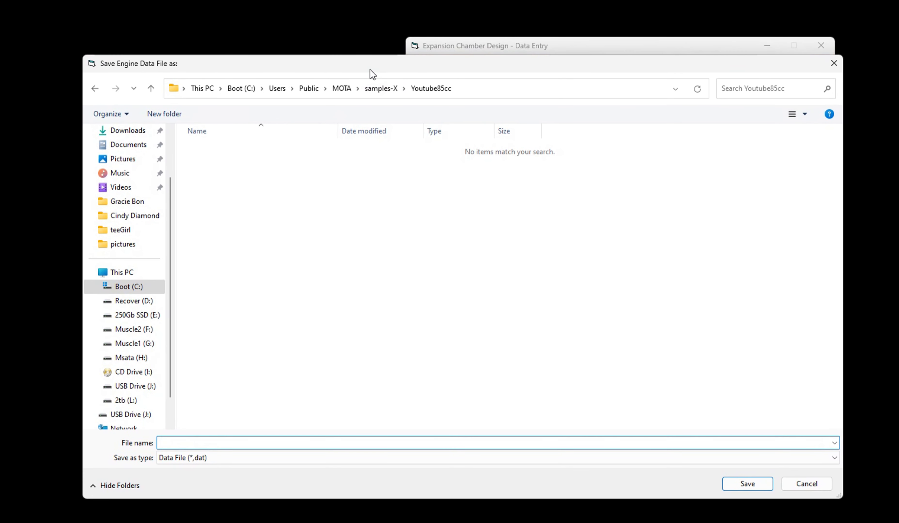
pyautogui.write('001')
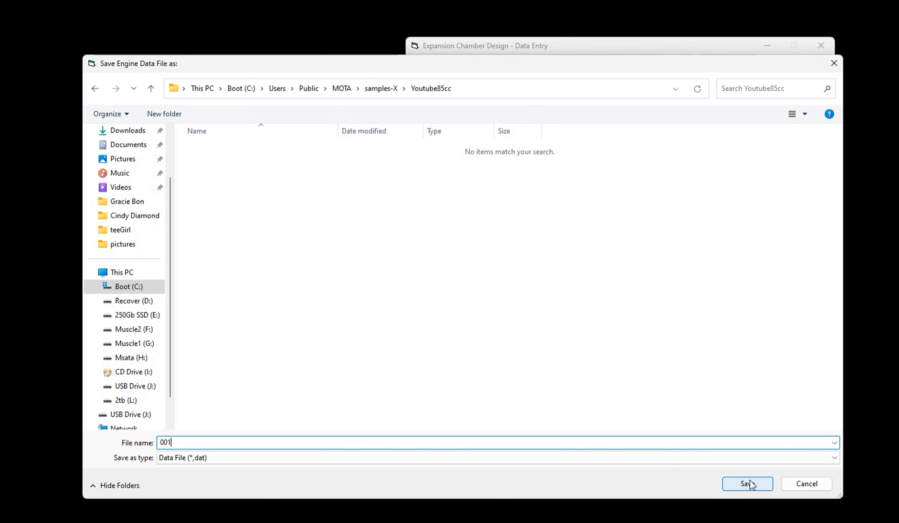
pyautogui.write('_1')
pyautogui.click(746, 481)
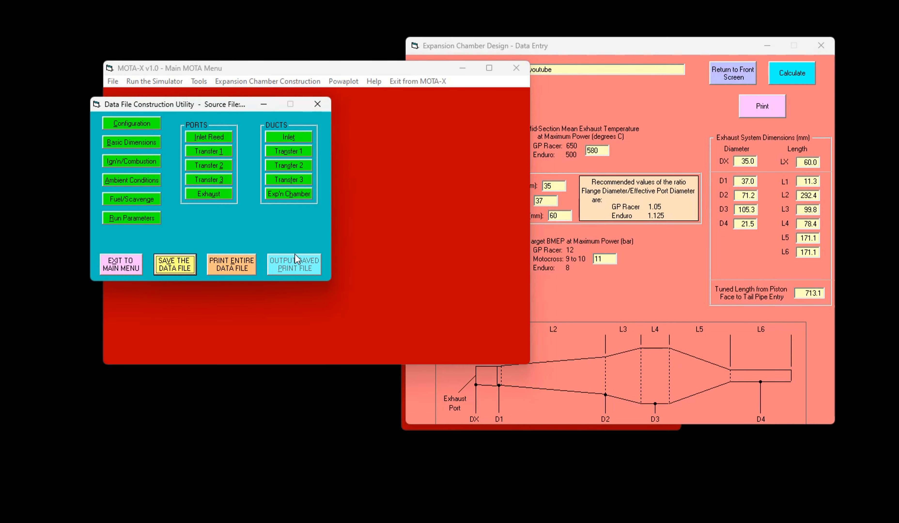
# Leave the data file utility, run the simulator on 001_1.dat from the Youtube85cc folder and return to the main menu
pyautogui.click(139, 267)
pyautogui.click(157, 81)
pyautogui.click(166, 94)
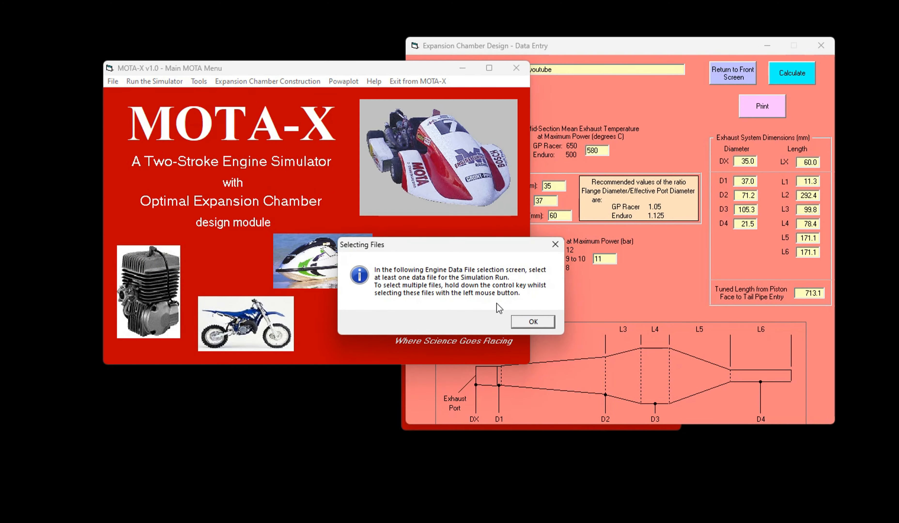
pyautogui.click(517, 321)
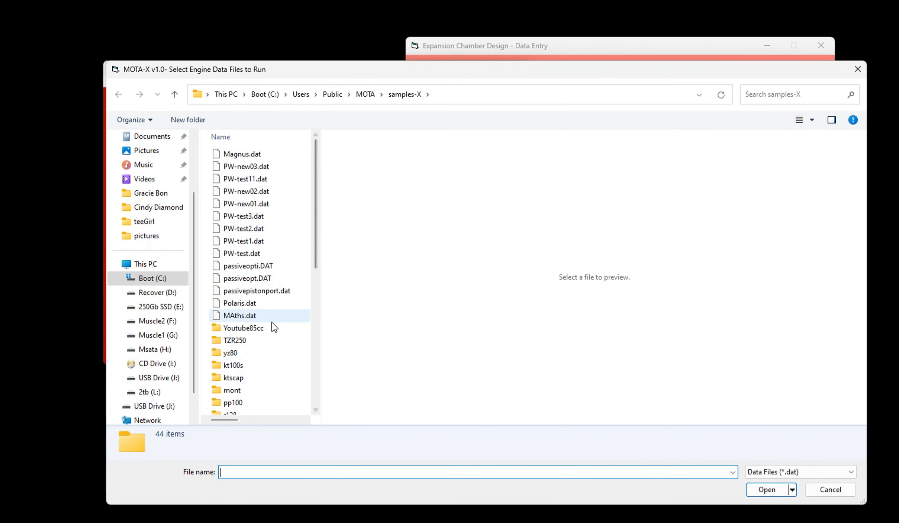
pyautogui.doubleClick(262, 325)
pyautogui.click(235, 153)
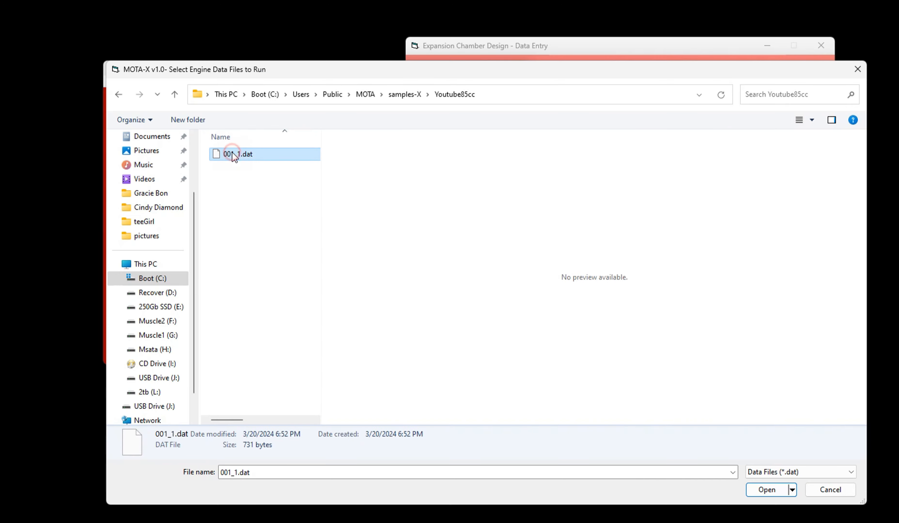
pyautogui.click(763, 490)
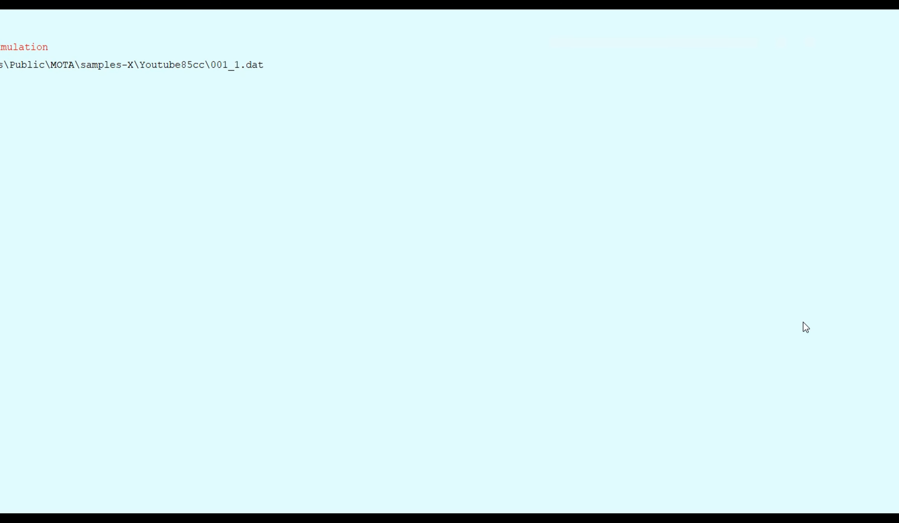
pyautogui.click(265, 226)
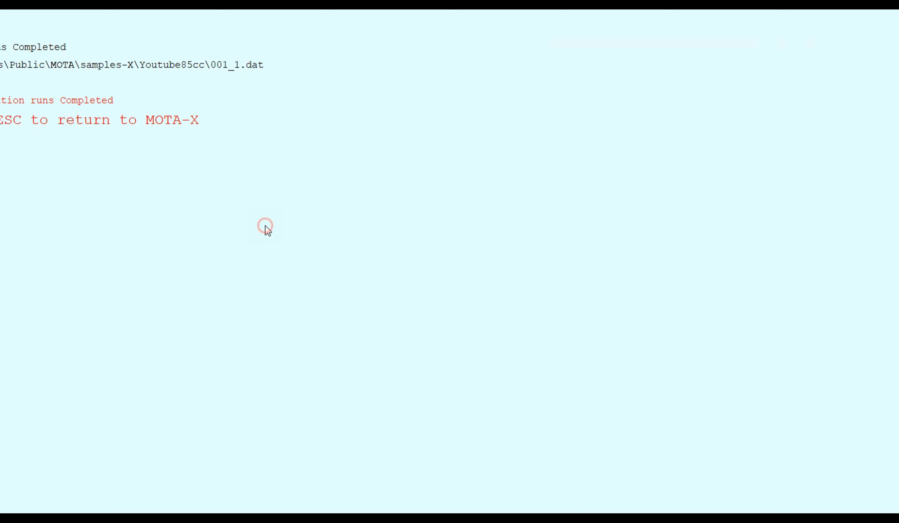
pyautogui.press('Escape')
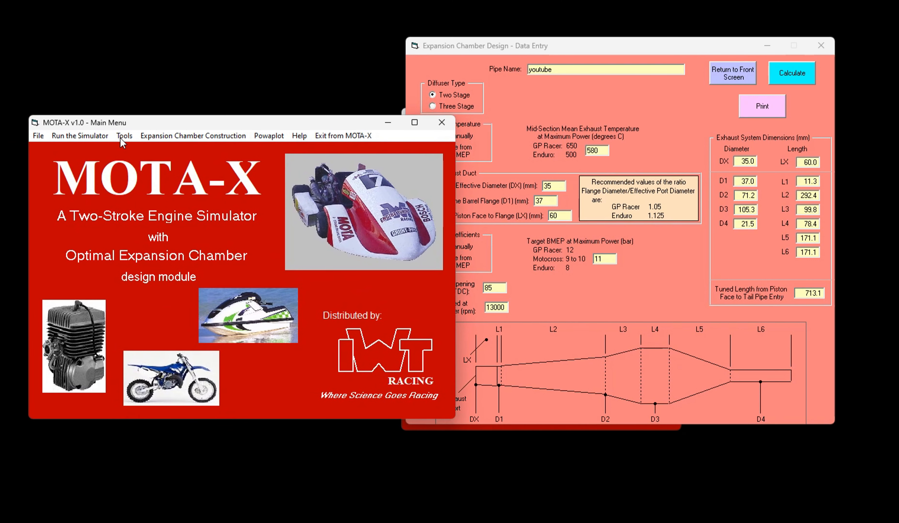
# Display the power and torque curves of 001_1.gph from the Youtube85cc folder and reposition the graph window
pyautogui.click(34, 137)
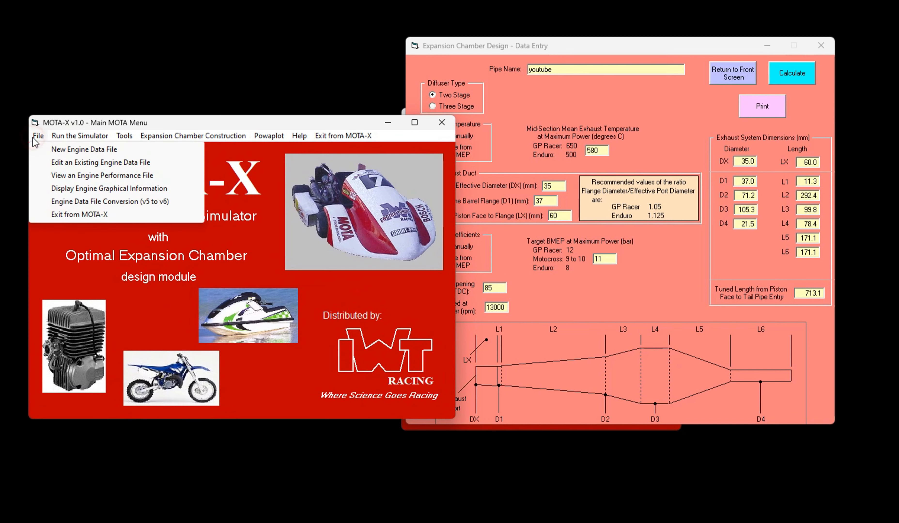
pyautogui.click(80, 190)
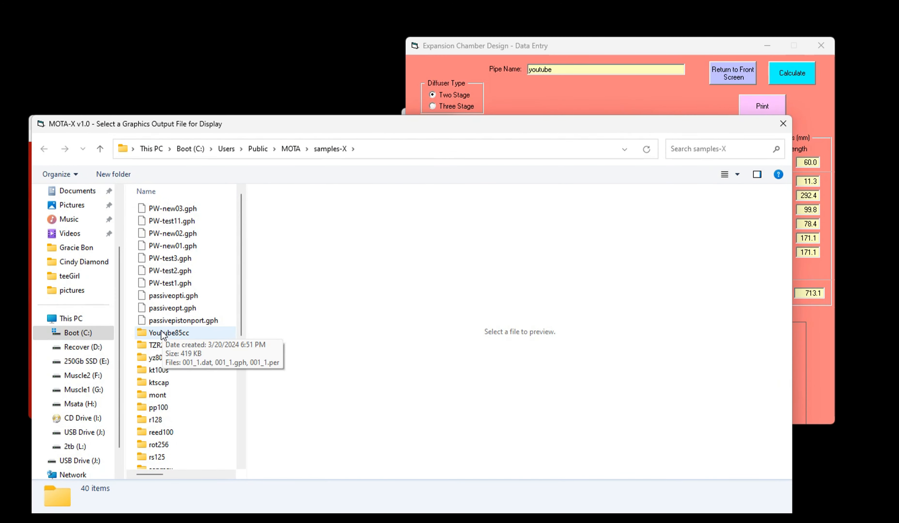
pyautogui.doubleClick(161, 330)
pyautogui.doubleClick(180, 215)
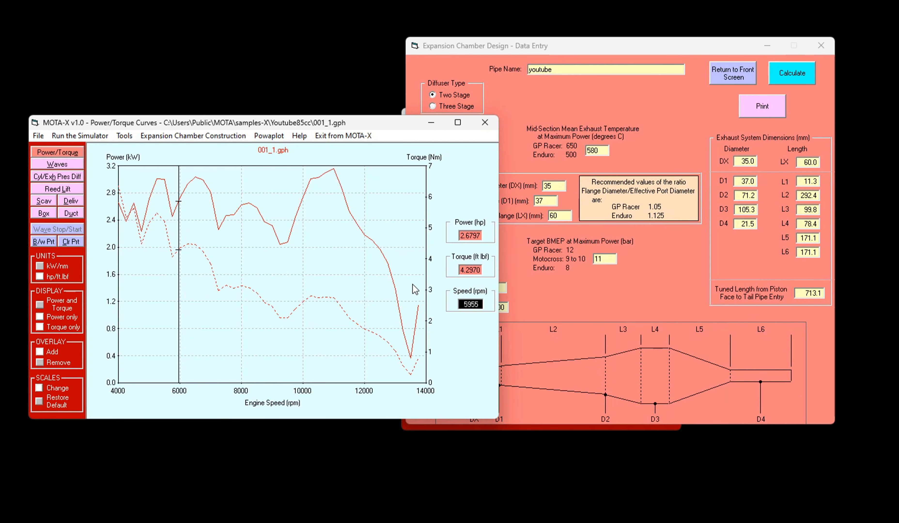
pyautogui.moveTo(284, 124); pyautogui.dragTo(303, 120)
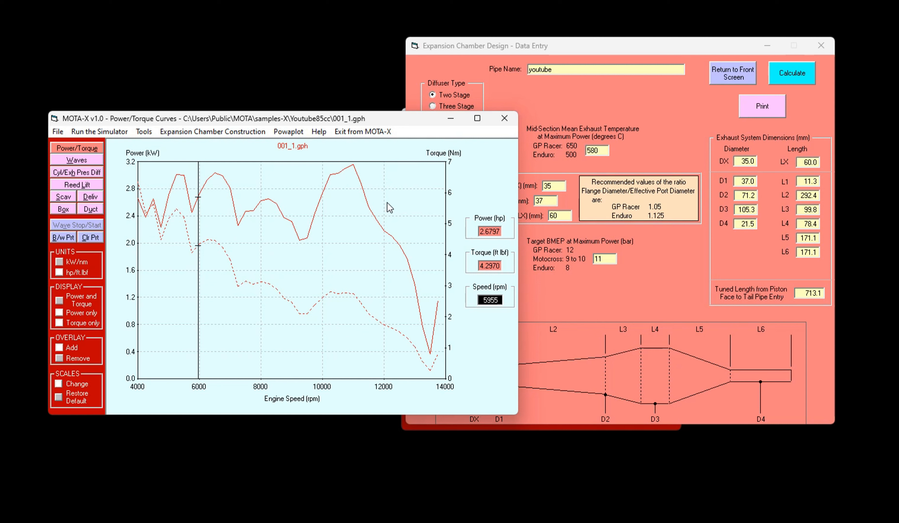
# Open the existing engine data file 001_1 from the Youtube85cc folder for editing
pyautogui.click(98, 132)
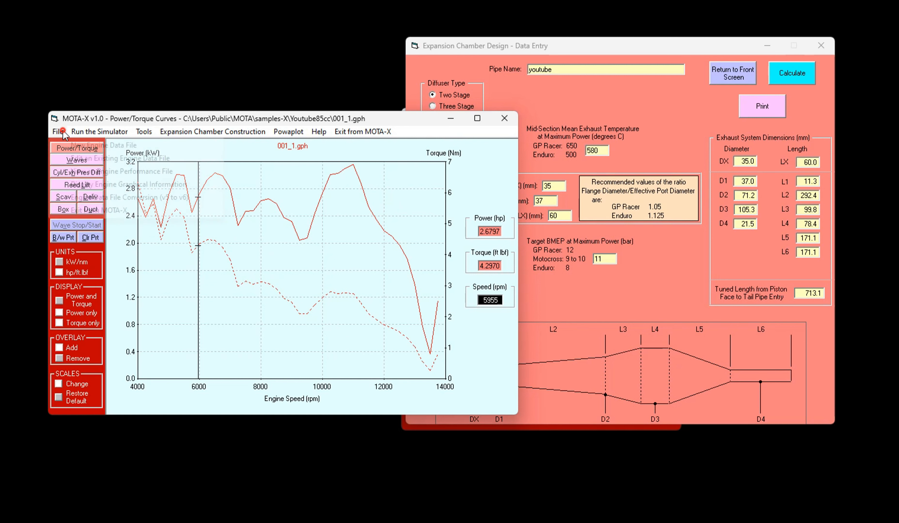
pyautogui.press('Left')
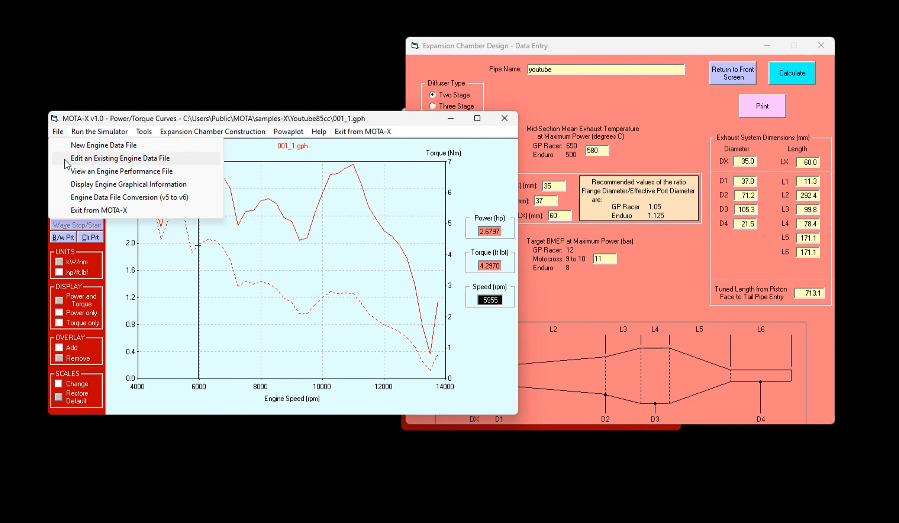
pyautogui.click(65, 158)
pyautogui.doubleClick(202, 207)
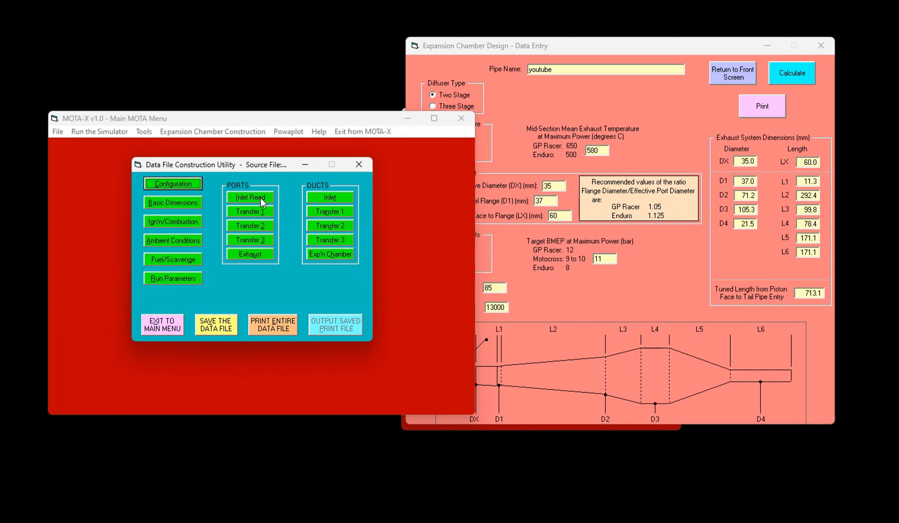
# Review the inlet reed valve details, decline exiting to the main menu and return to the data file construction utility
pyautogui.click(253, 198)
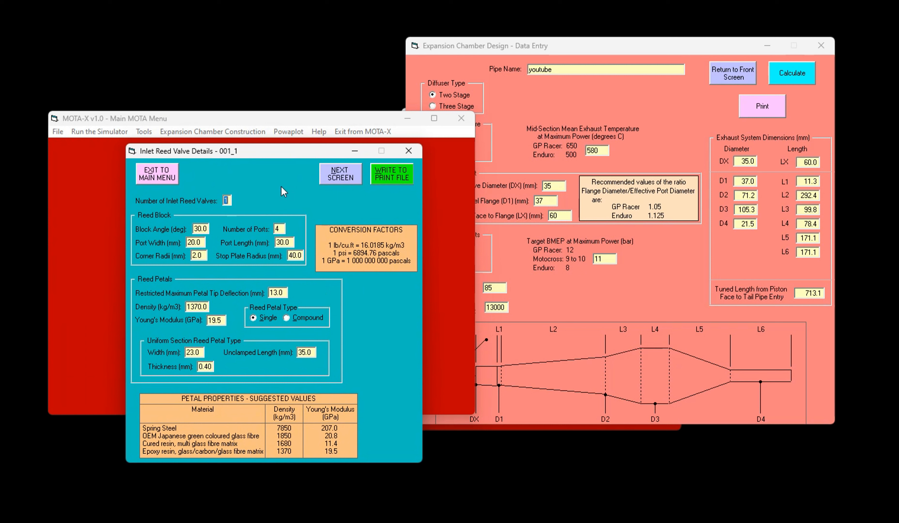
pyautogui.click(159, 176)
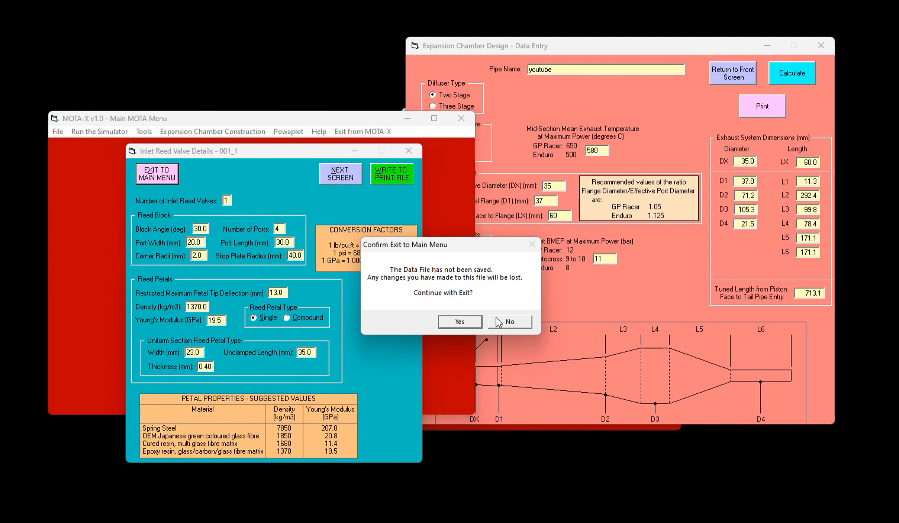
pyautogui.click(502, 320)
pyautogui.click(481, 310)
pyautogui.click(321, 179)
# Set the Transfer 1 port data to 2 ports without a bridge and return to the section overview
pyautogui.click(269, 211)
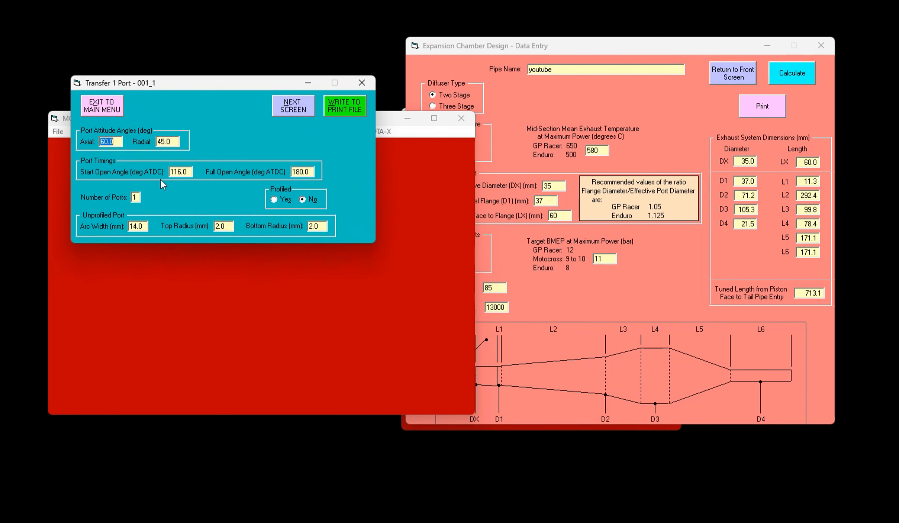
pyautogui.click(132, 198)
pyautogui.write('2')
pyautogui.click(208, 200)
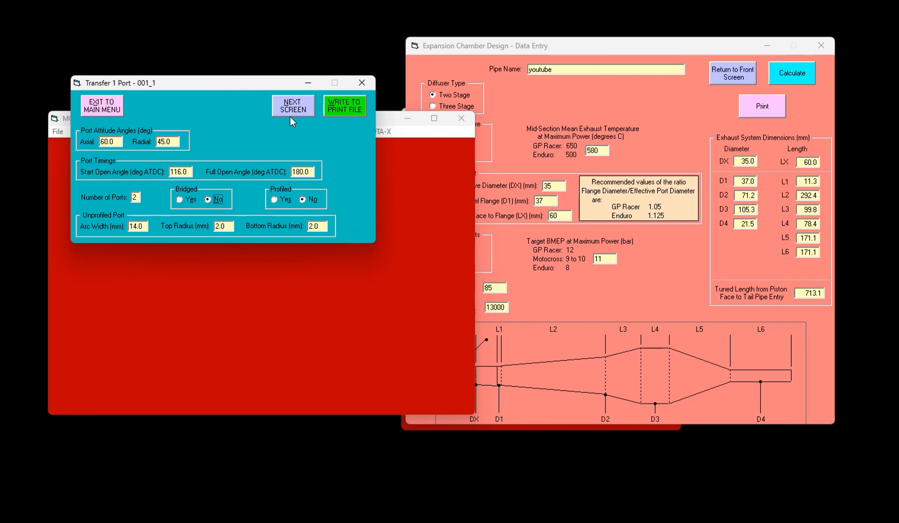
pyautogui.click(293, 108)
# Set the Transfer 2 port data to 2 unbridged ports and leave its screen
pyautogui.click(245, 226)
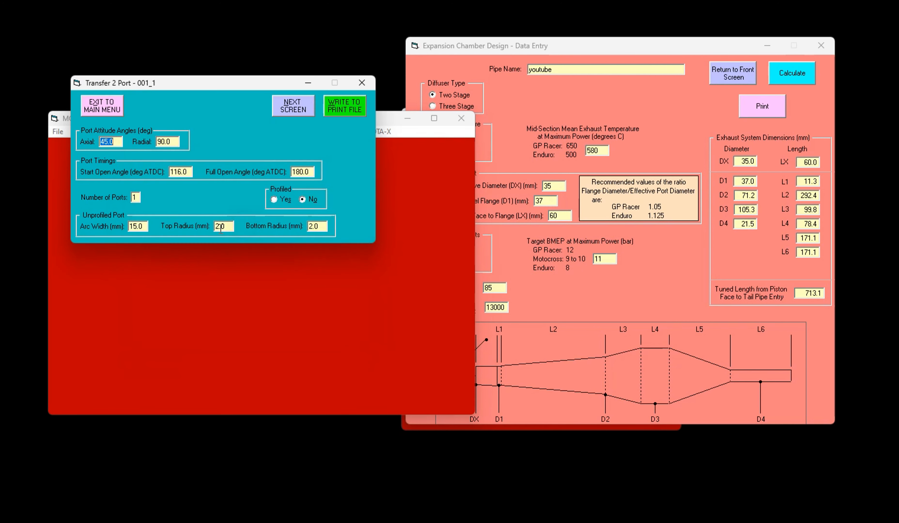
pyautogui.write('2')
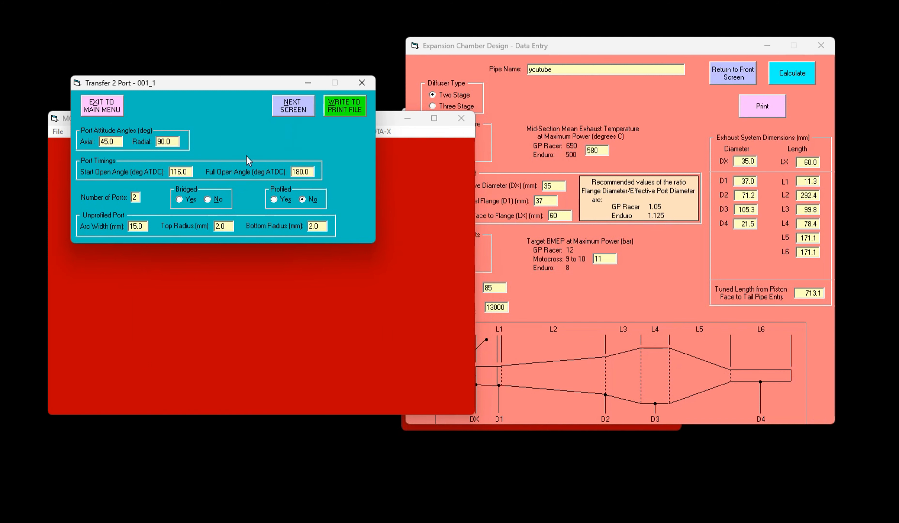
pyautogui.click(208, 199)
pyautogui.click(290, 109)
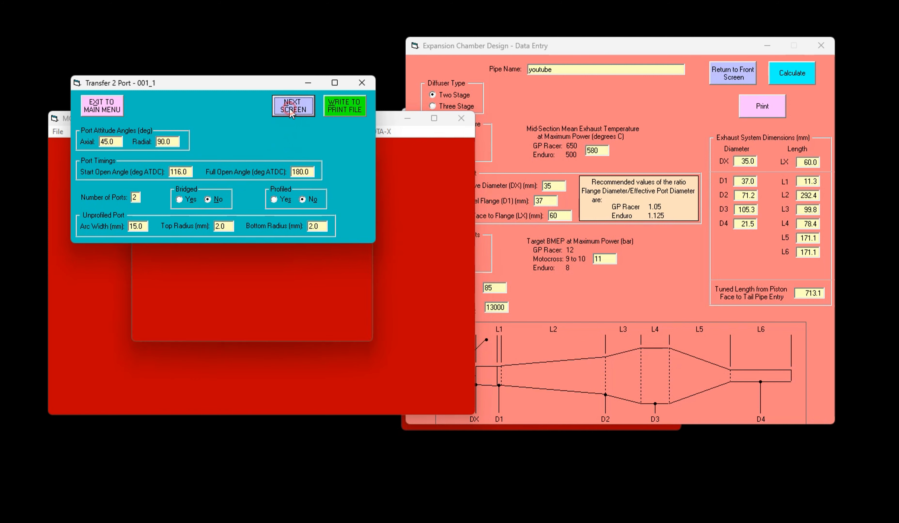
# Save the data file over the existing 001_1.dat in Youtube85cc and exit to the main menu
pyautogui.click(212, 332)
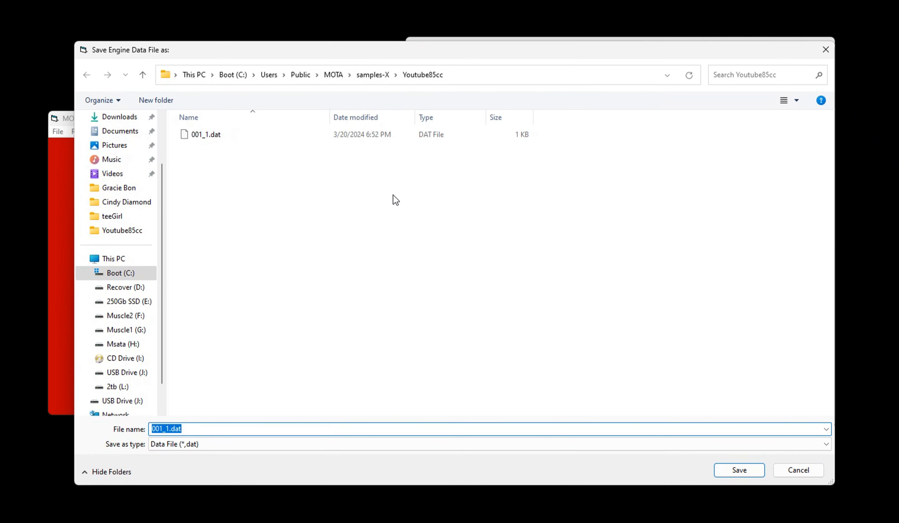
pyautogui.click(738, 471)
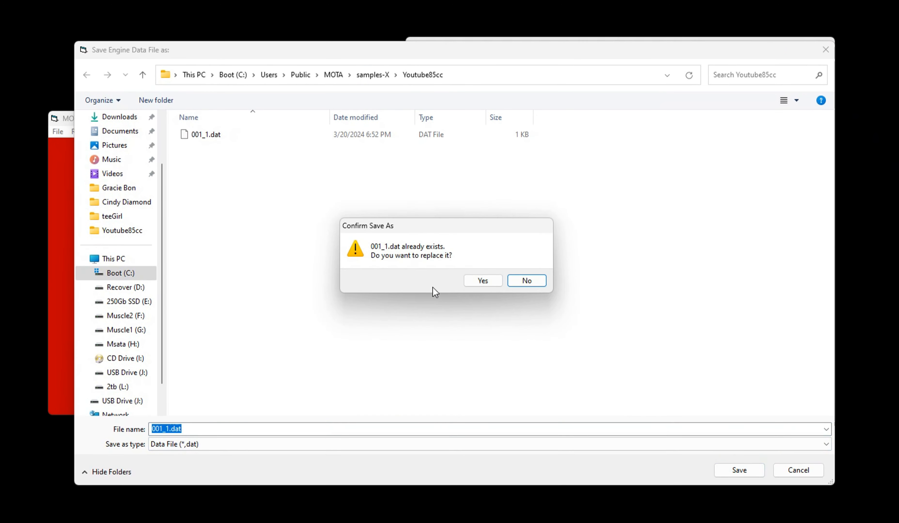
pyautogui.click(482, 281)
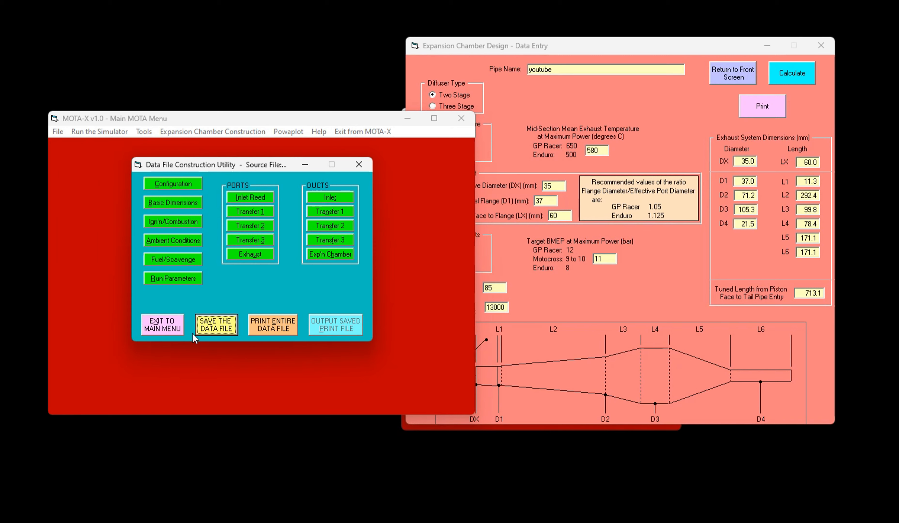
pyautogui.click(175, 328)
# Run a normal engine simulation on 001_1.dat from the Youtube85cc folder and return to the main menu
pyautogui.click(97, 132)
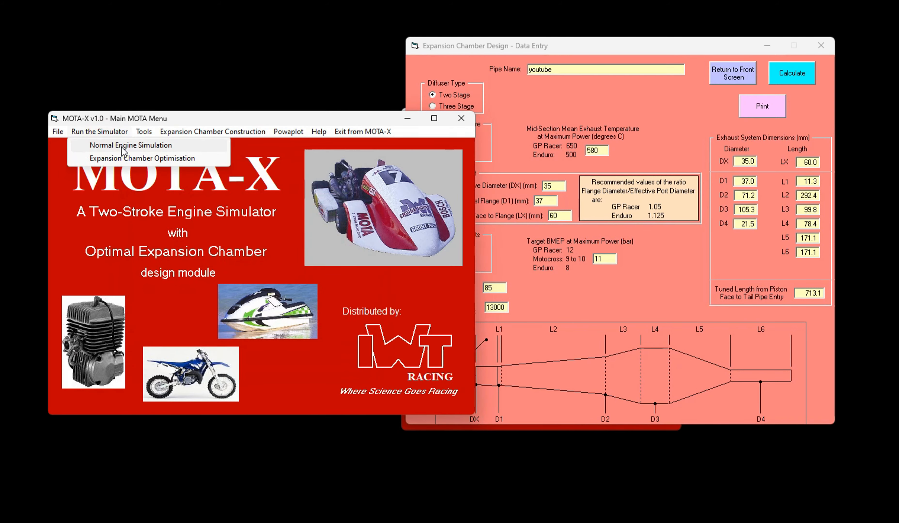
pyautogui.click(122, 146)
pyautogui.click(547, 320)
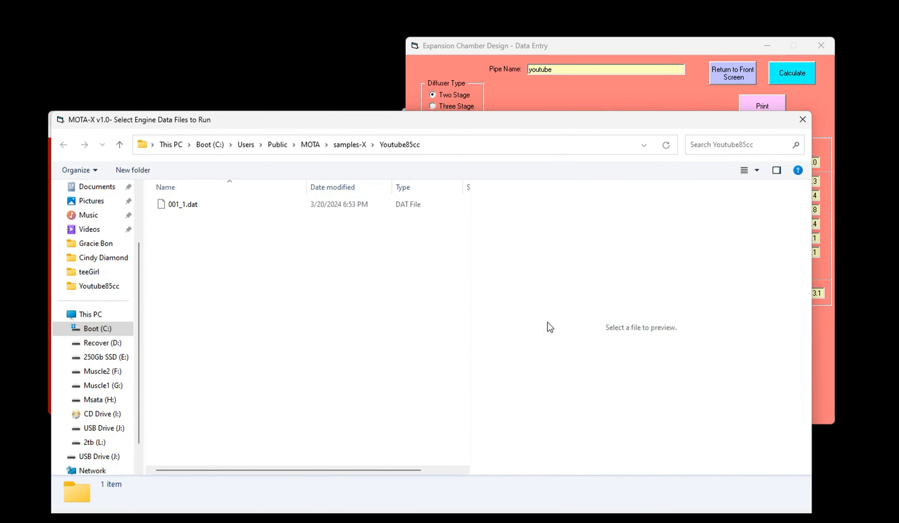
pyautogui.doubleClick(172, 205)
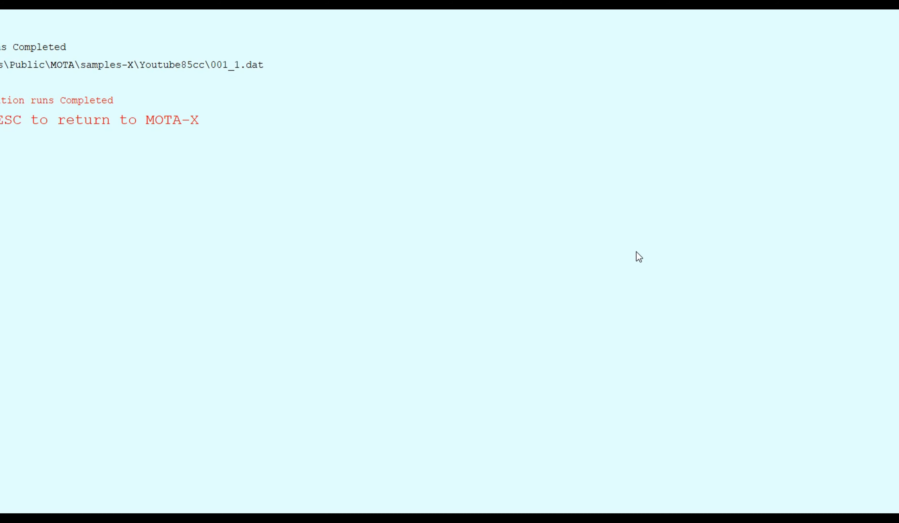
pyautogui.press('Escape')
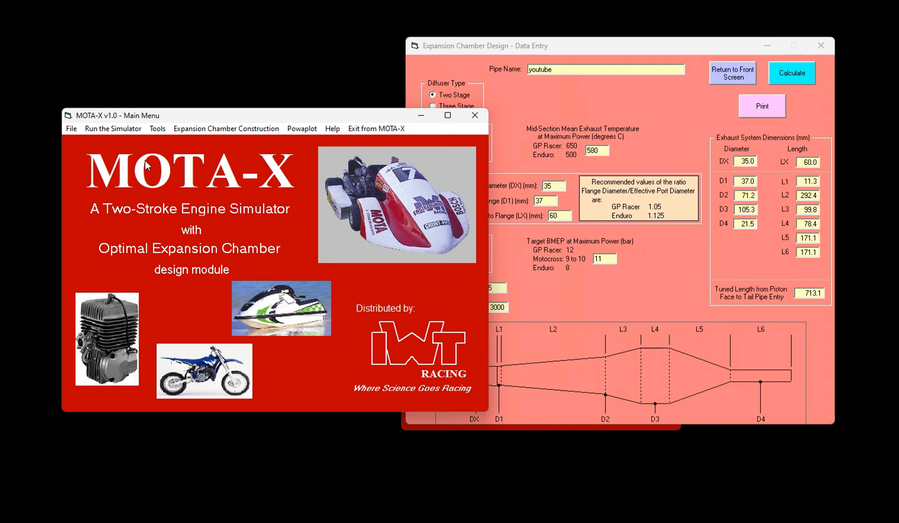
# Close the expansion chamber design utility and display the power and torque curves of 001_1.gph from the Youtube85cc folder
pyautogui.click(820, 45)
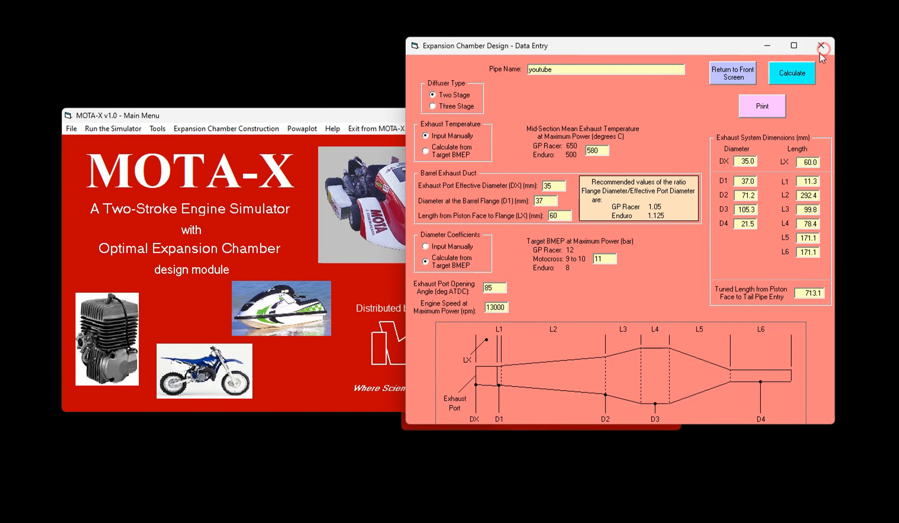
pyautogui.click(667, 116)
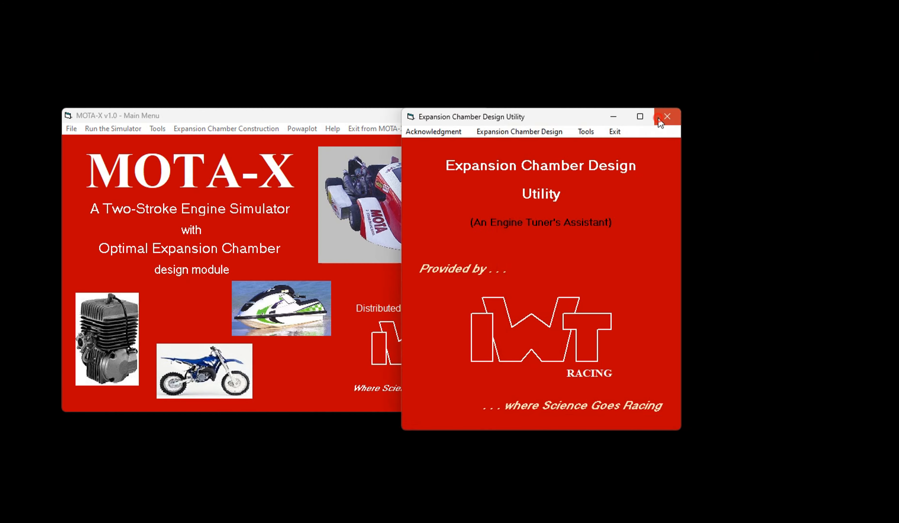
pyautogui.click(70, 130)
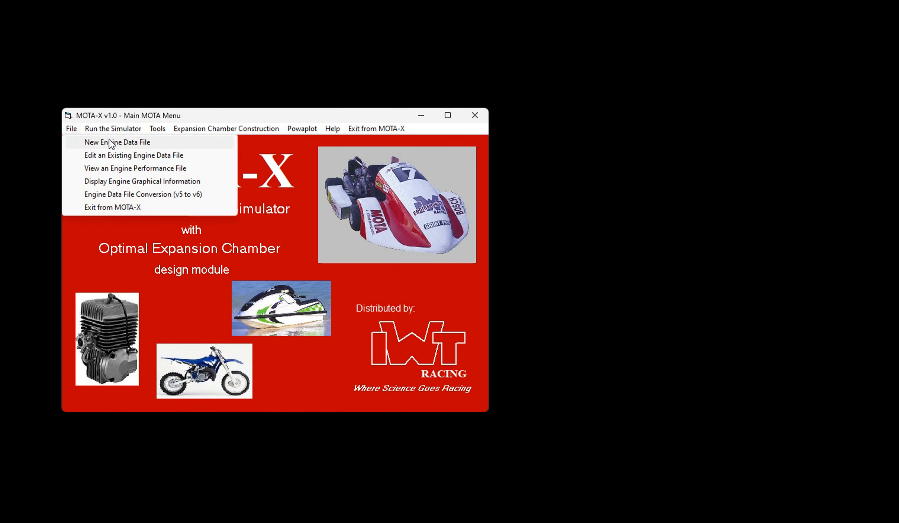
pyautogui.click(120, 183)
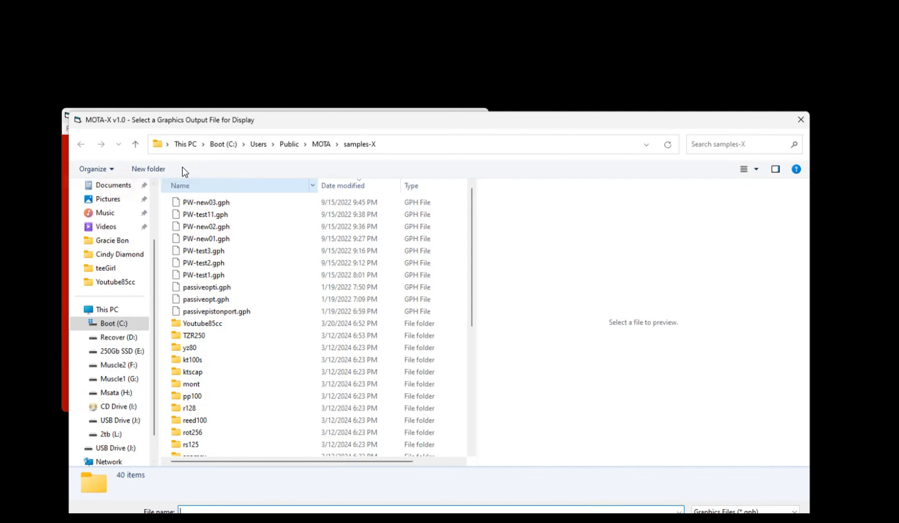
pyautogui.doubleClick(226, 325)
pyautogui.doubleClick(213, 203)
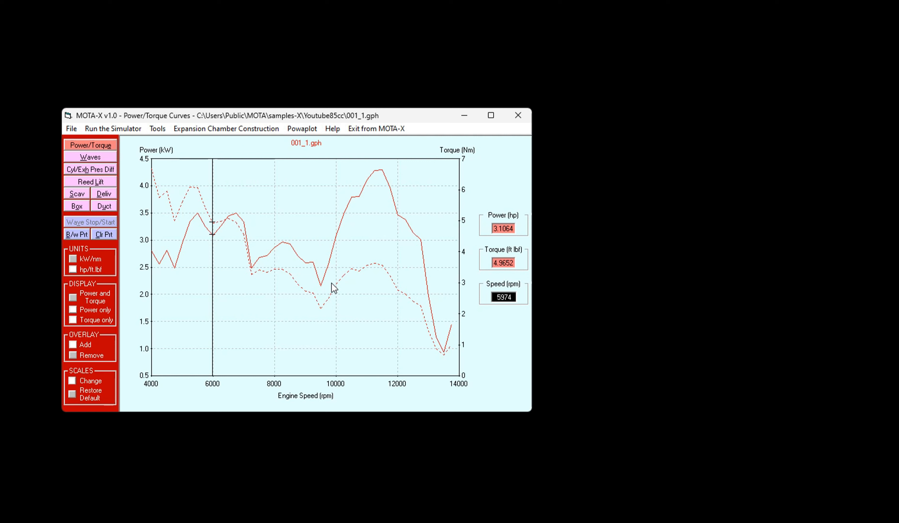
# Place the graph cursor at the highest peak of the power curve and read the power there
pyautogui.click(379, 172)
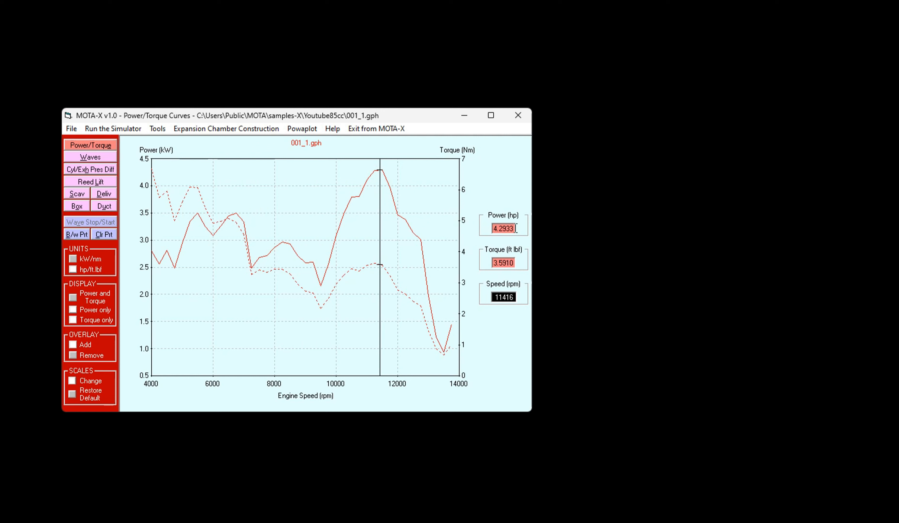
pyautogui.click(505, 228)
pyautogui.moveTo(505, 228); pyautogui.dragTo(517, 229)
# Display the pressure wave animation in the expansion chamber for 001_1.gph and adjust its frame speed
pyautogui.click(83, 159)
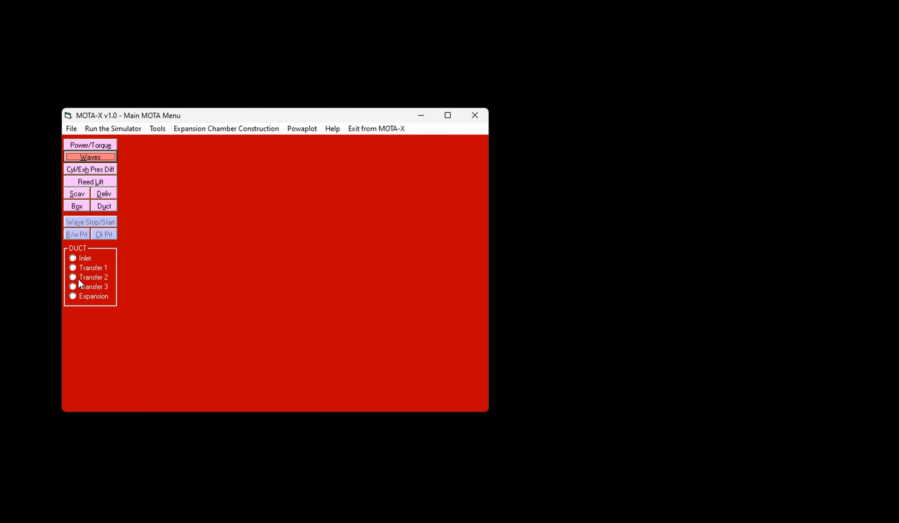
pyautogui.click(75, 297)
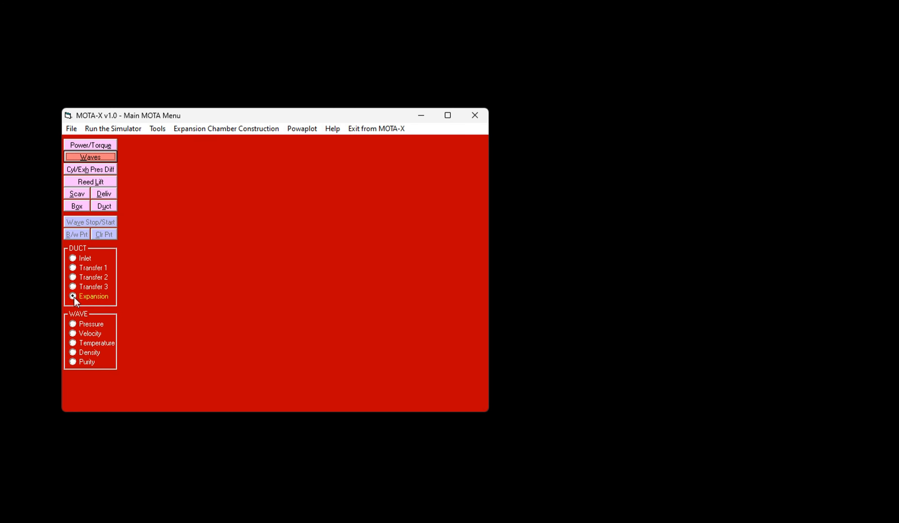
pyautogui.click(73, 324)
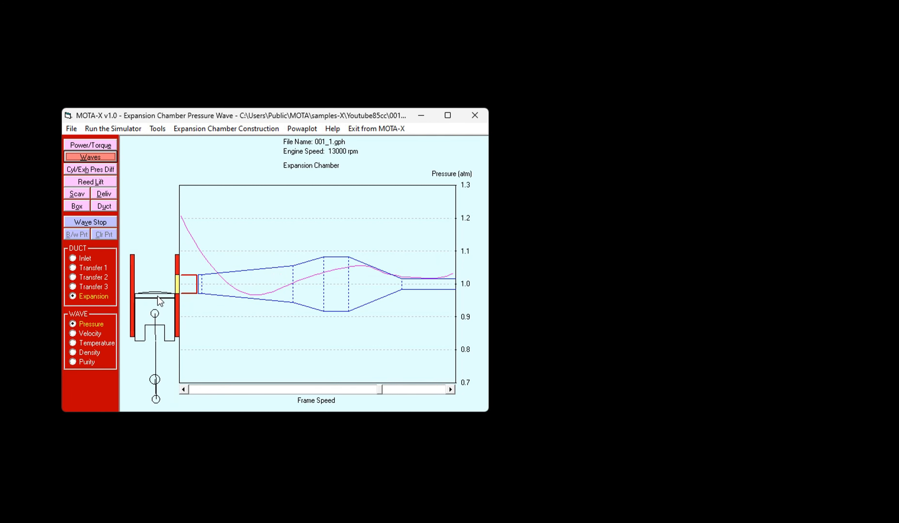
pyautogui.moveTo(381, 390); pyautogui.dragTo(422, 394)
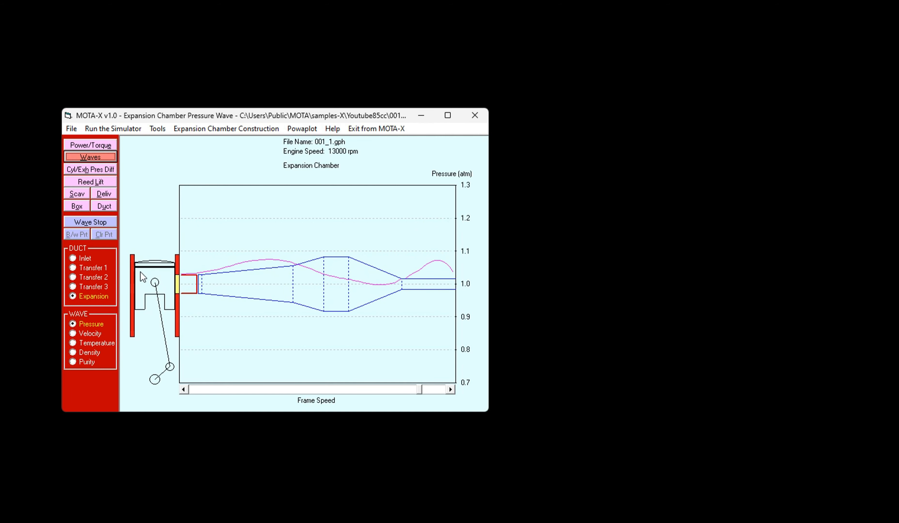
# Display the power and torque curves of youtubeopt01_3.gph from the TZR250 folder in samples-X
pyautogui.click(70, 130)
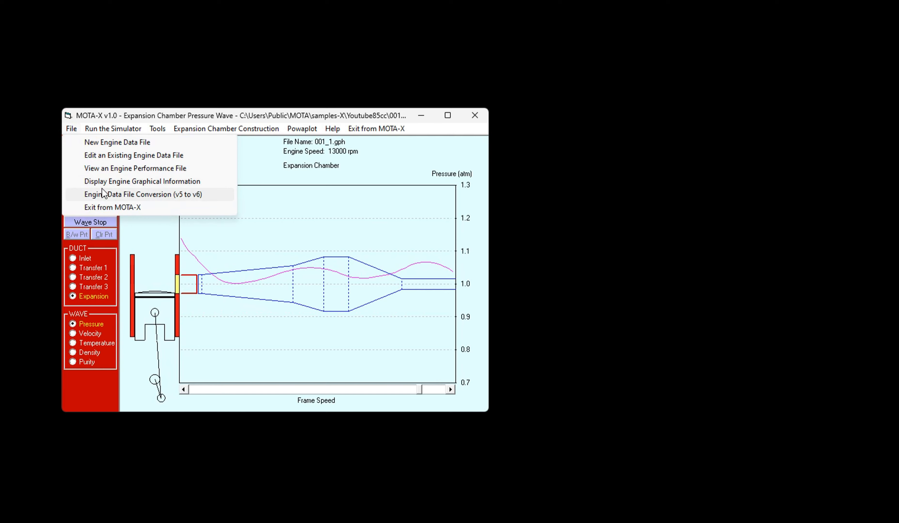
pyautogui.click(109, 181)
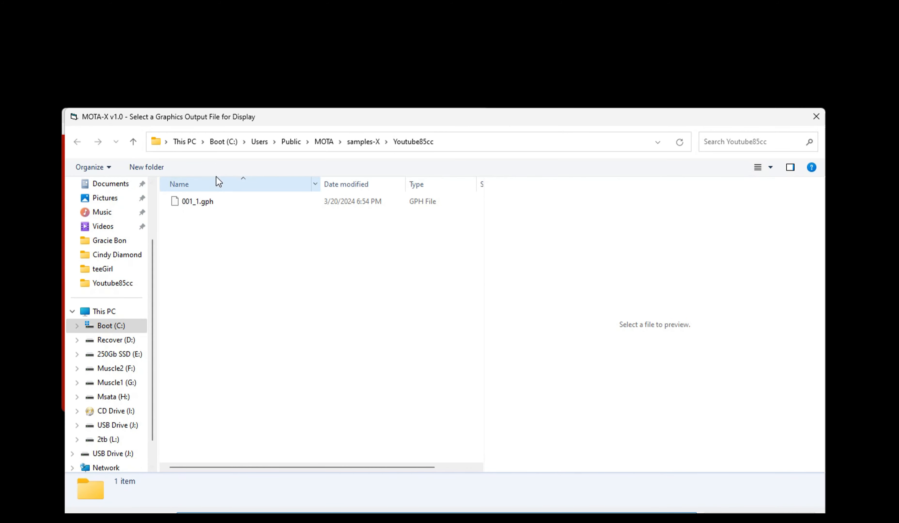
pyautogui.click(367, 141)
pyautogui.doubleClick(228, 338)
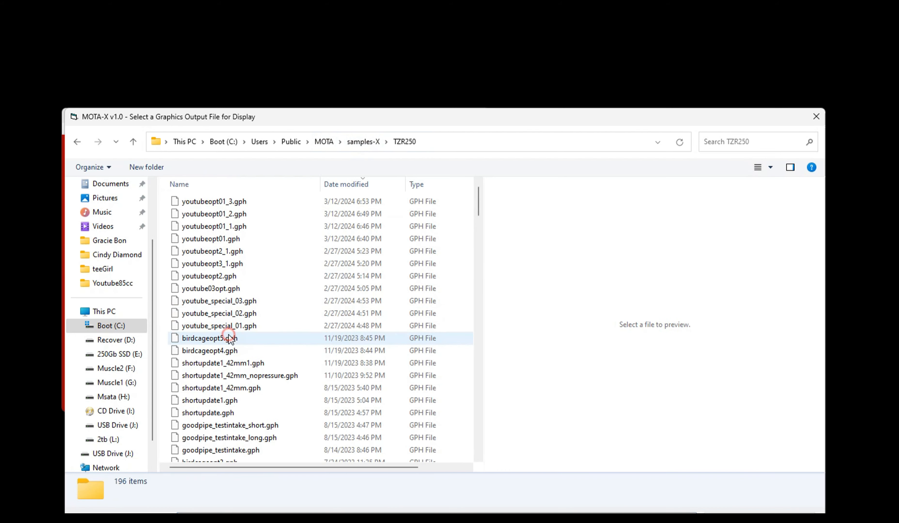
pyautogui.doubleClick(242, 202)
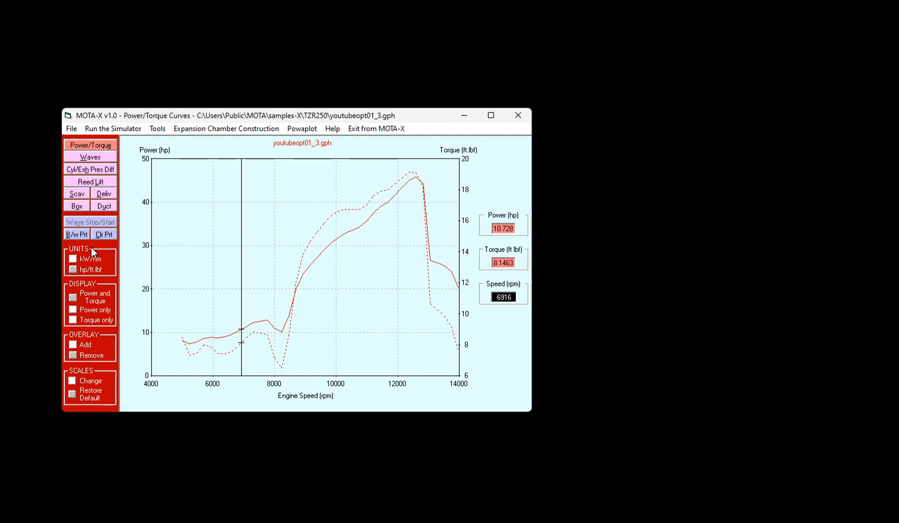
# Examine the expansion chamber pressure wave of youtubeopt01_3.gph with an adjusted frame speed, and close the graph display
pyautogui.click(93, 159)
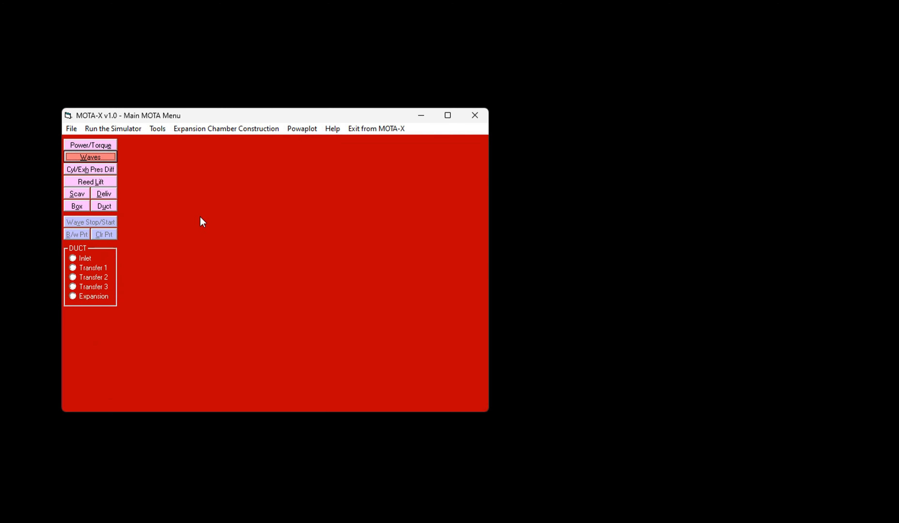
pyautogui.click(72, 297)
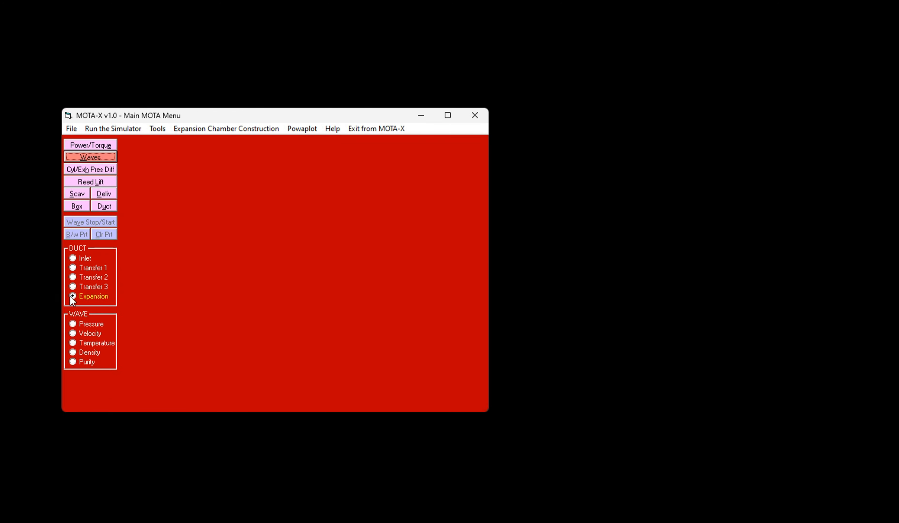
pyautogui.click(72, 324)
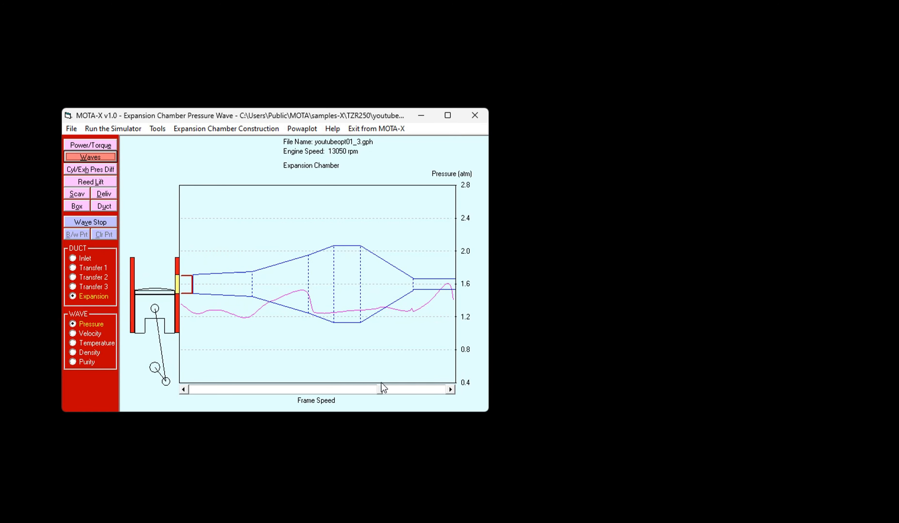
pyautogui.click(401, 389)
pyautogui.click(407, 389)
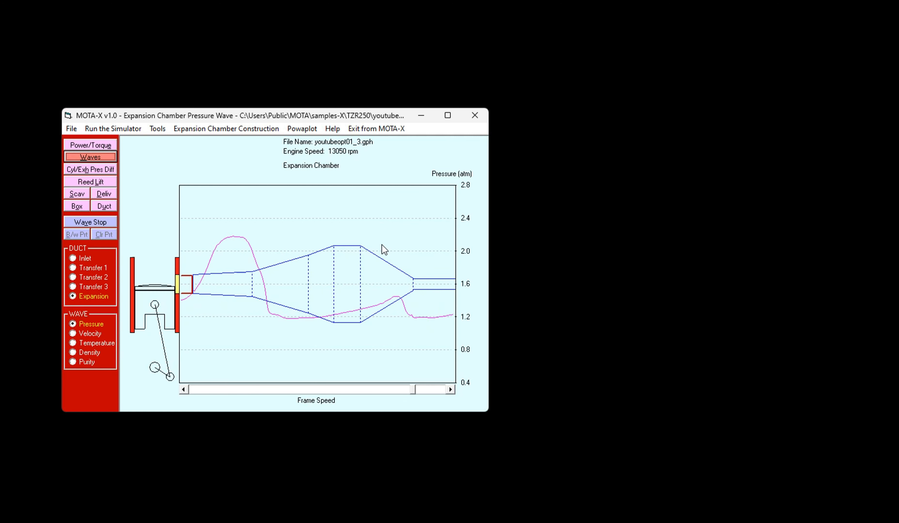
pyautogui.click(473, 115)
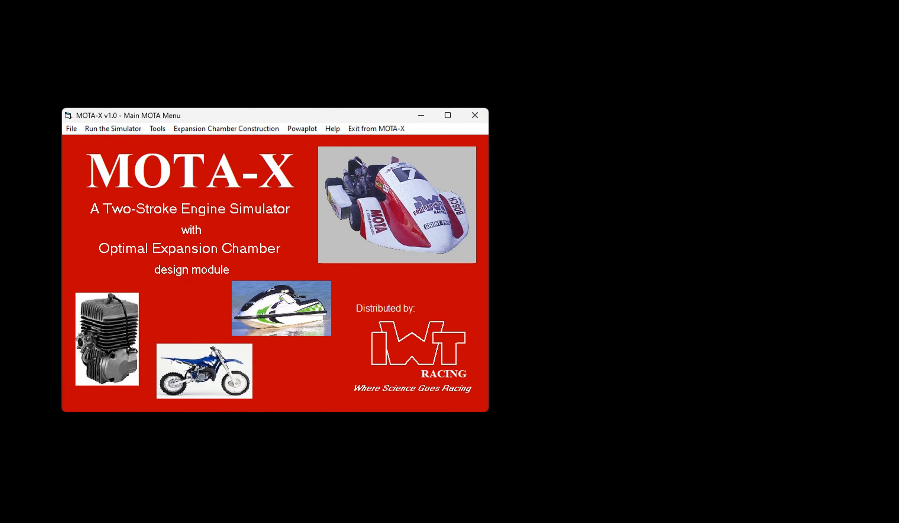